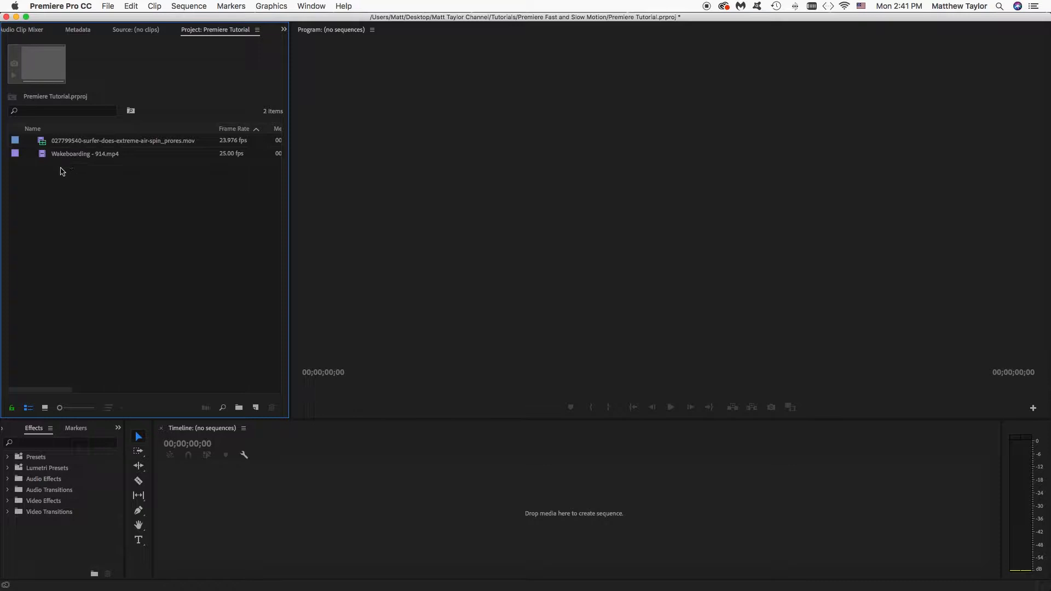
Look through the surfer clip's context menu and the New Item list without choosing anything.
left_click(42, 143)
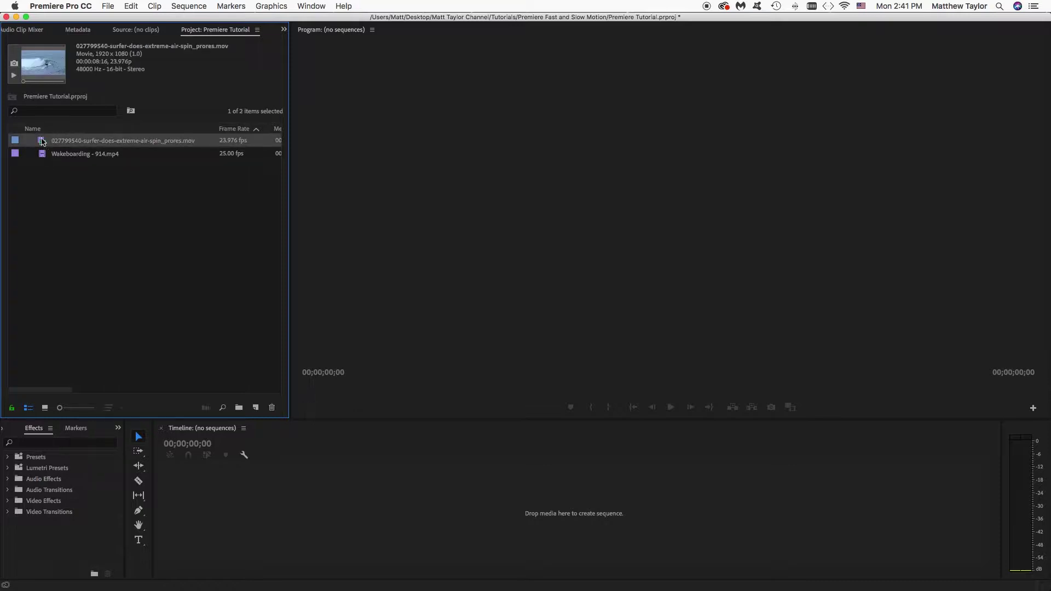
right_click(69, 146)
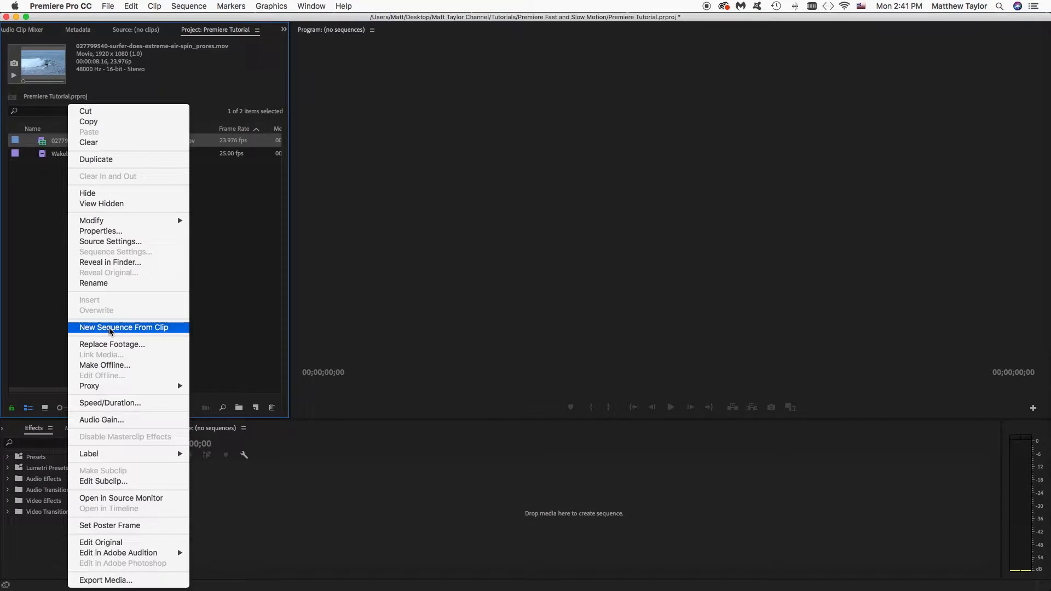
left_click(36, 284)
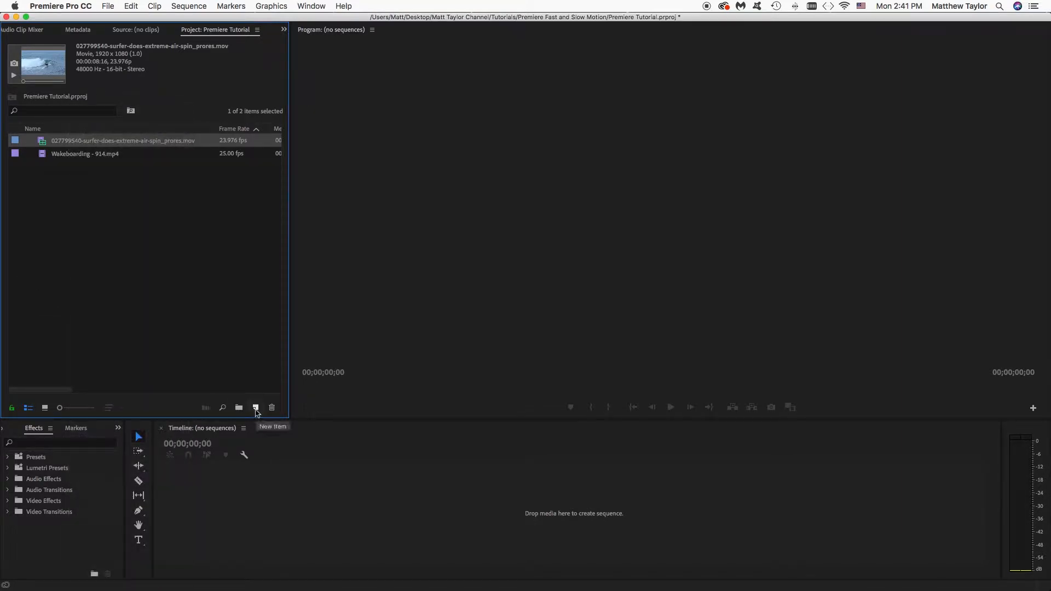
left_click(256, 408)
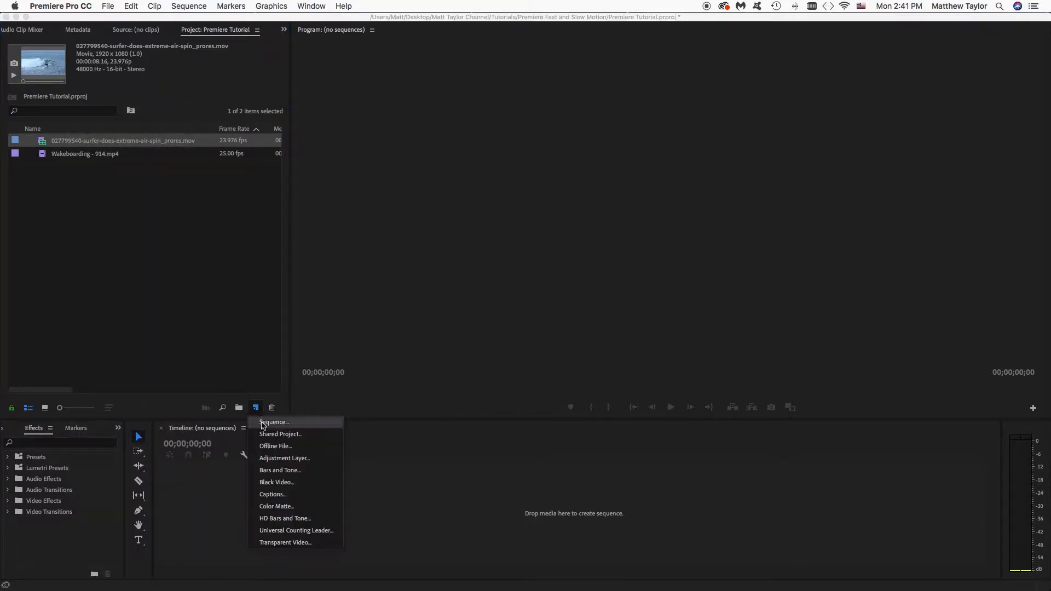
left_click(140, 297)
Create a new sequence from the surfer .mov clip.
right_click(72, 146)
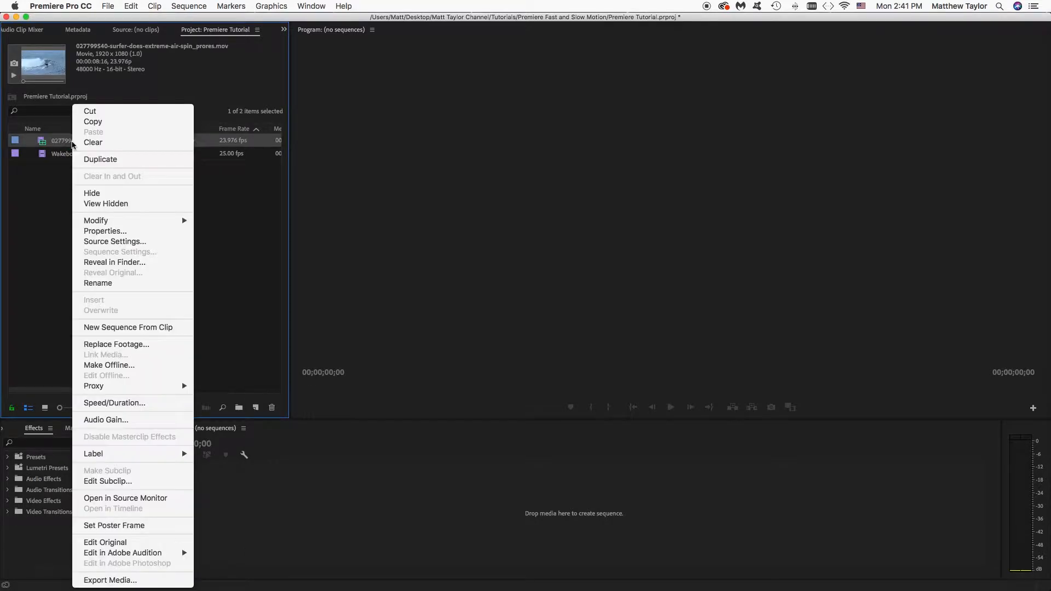
left_click(142, 327)
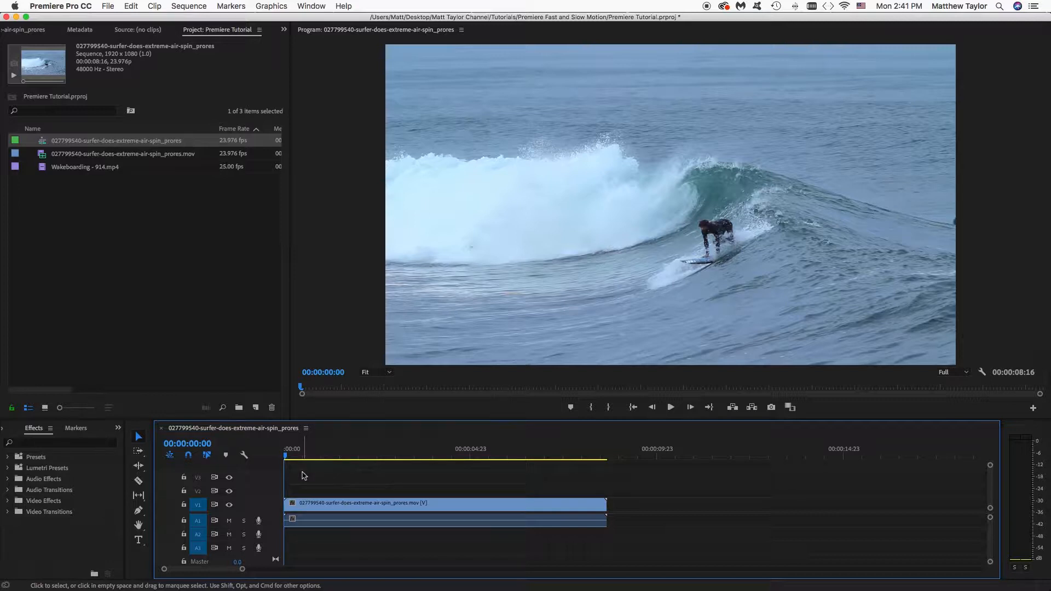
key("space")
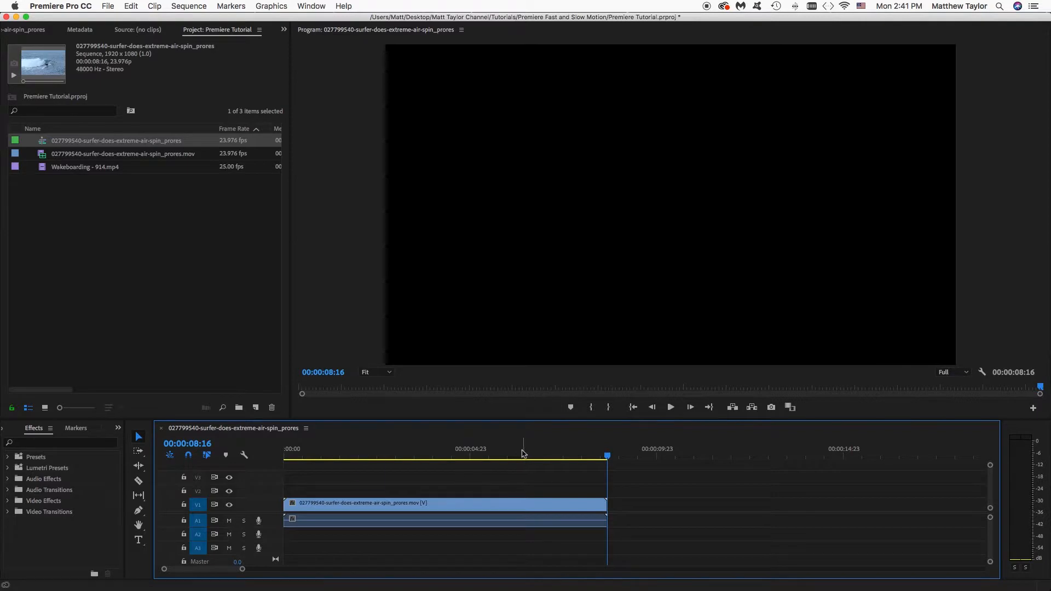
left_click_drag(521, 449, 285, 450)
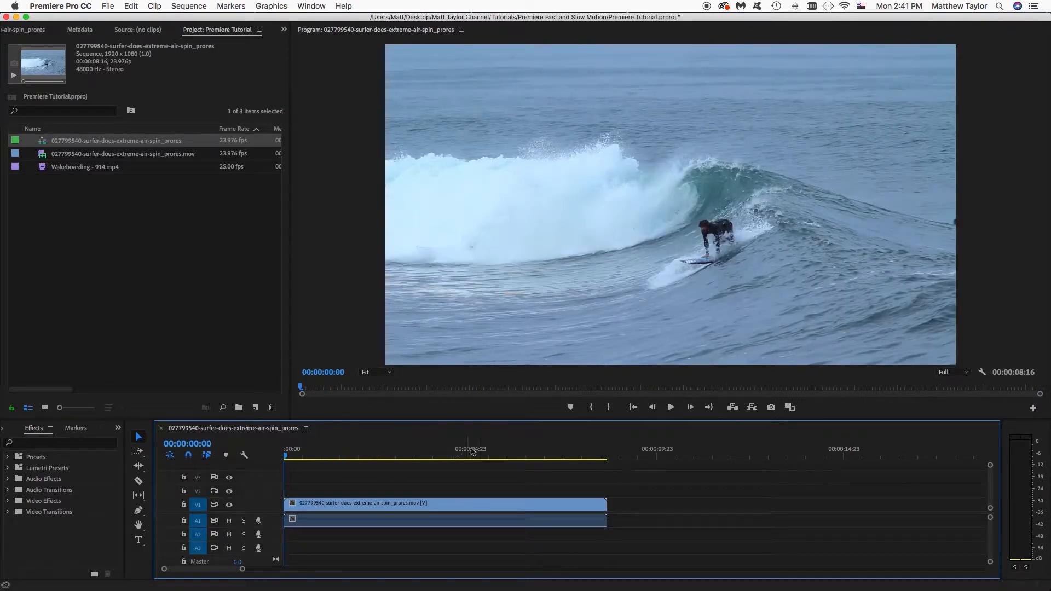
left_click_drag(290, 458, 452, 470)
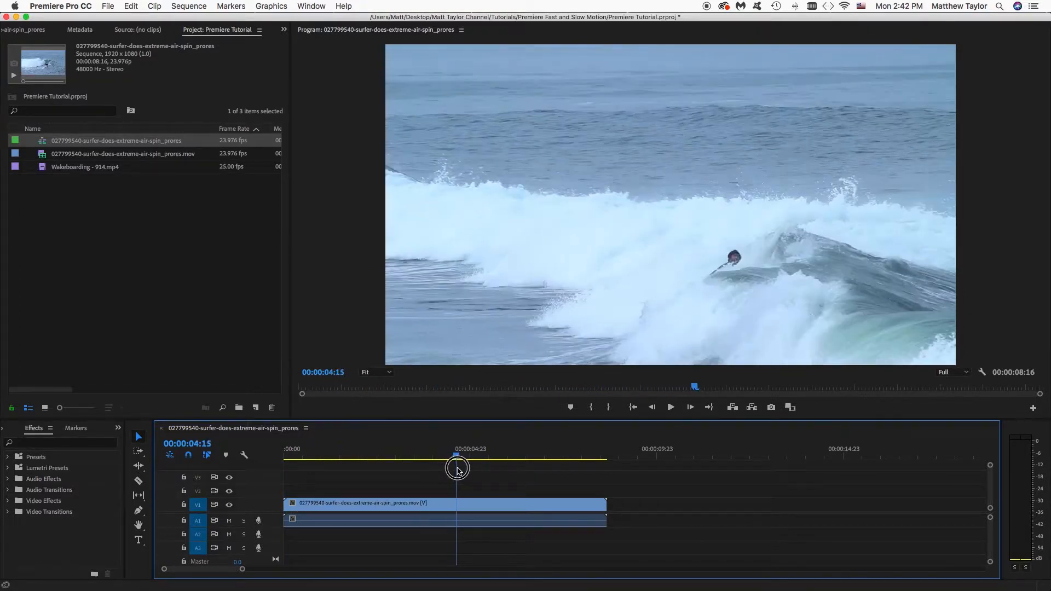
left_click_drag(453, 471, 466, 470)
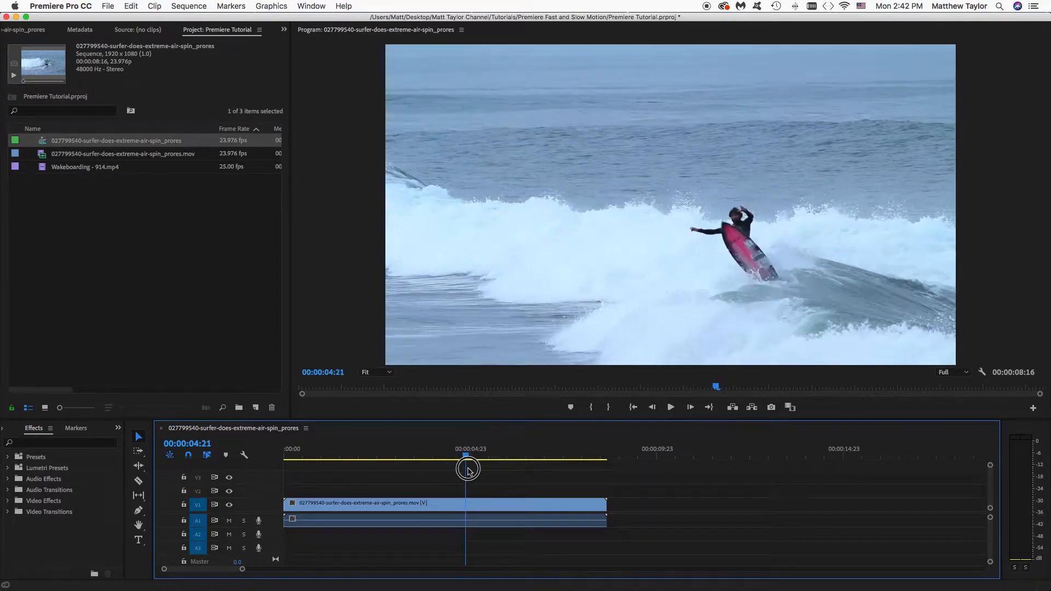
mouse_move(464, 470)
left_mouse_down()
mouse_move(515, 479)
mouse_move(475, 478)
left_mouse_up()
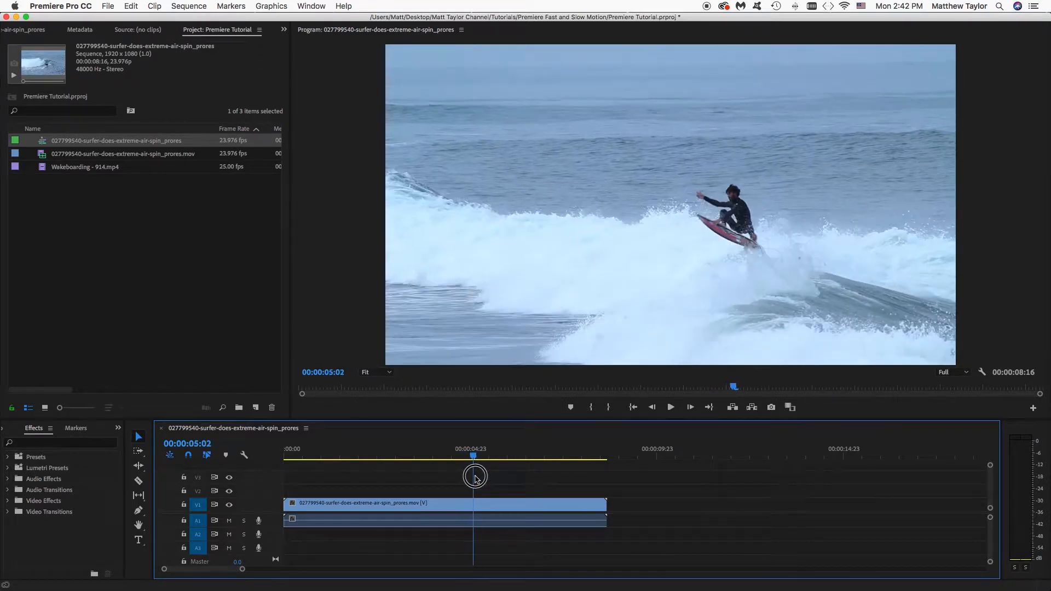
left_click_drag(475, 478, 475, 479)
mouse_move(475, 478)
left_mouse_down()
mouse_move(542, 486)
mouse_move(338, 476)
left_mouse_up()
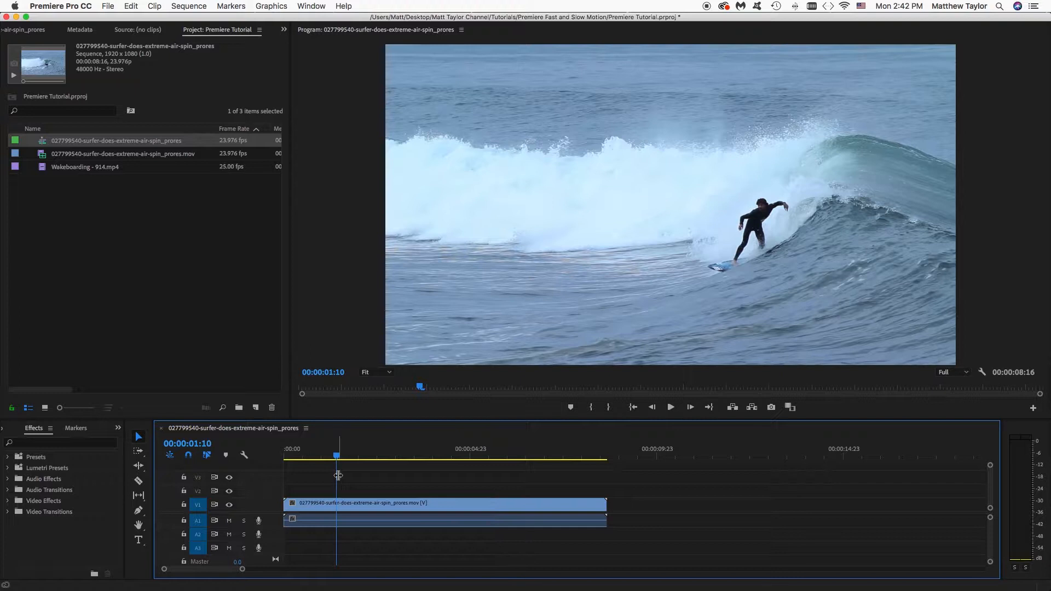
left_click_drag(337, 458, 339, 460)
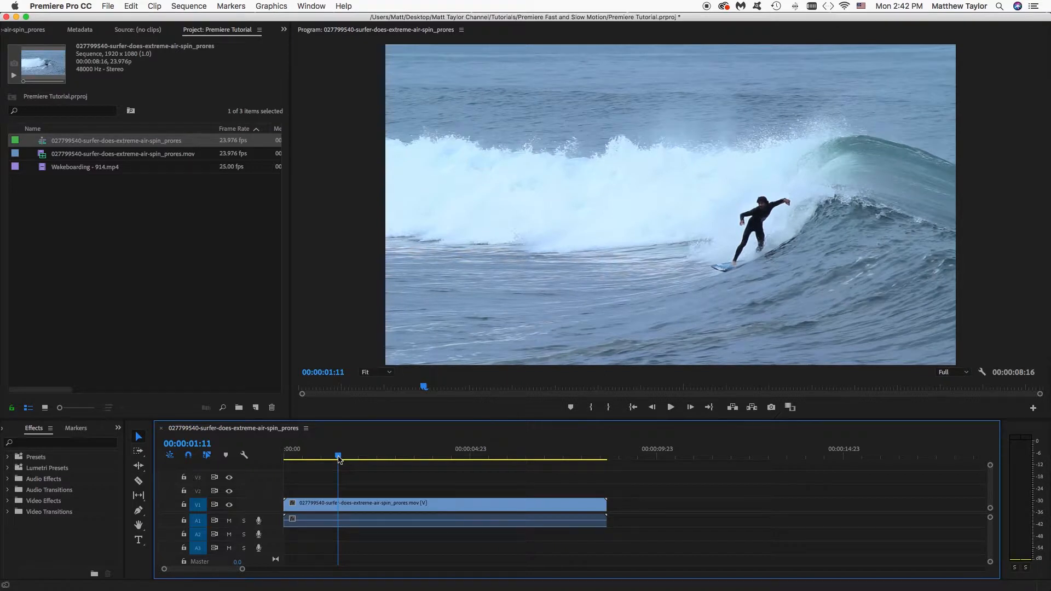
left_click_drag(339, 461, 458, 474)
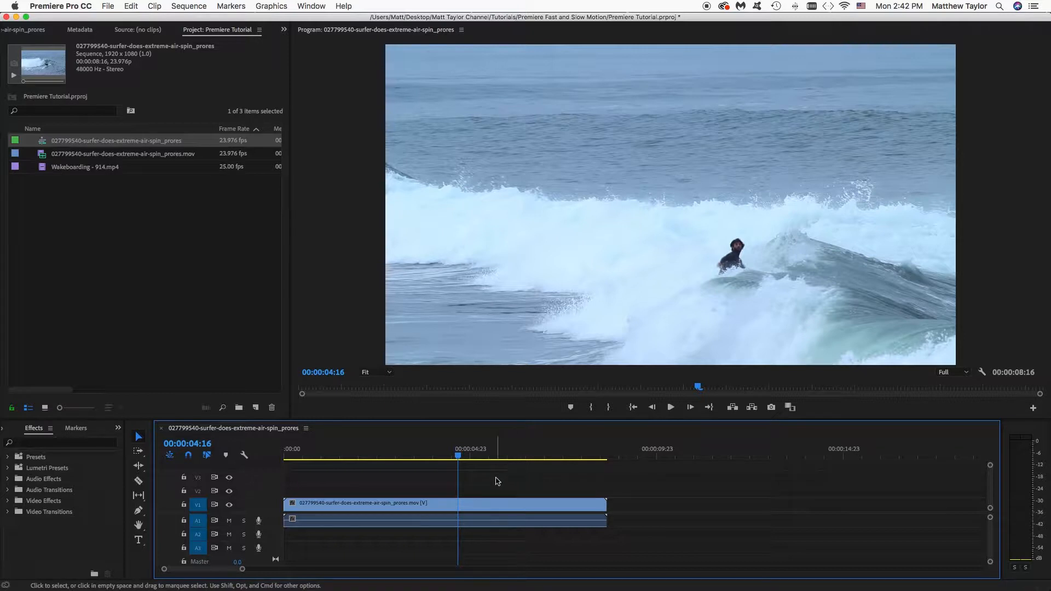
Razor the surfer clip at 04:16 where the jump begins and again at 05:16 at the landing.
key("c")
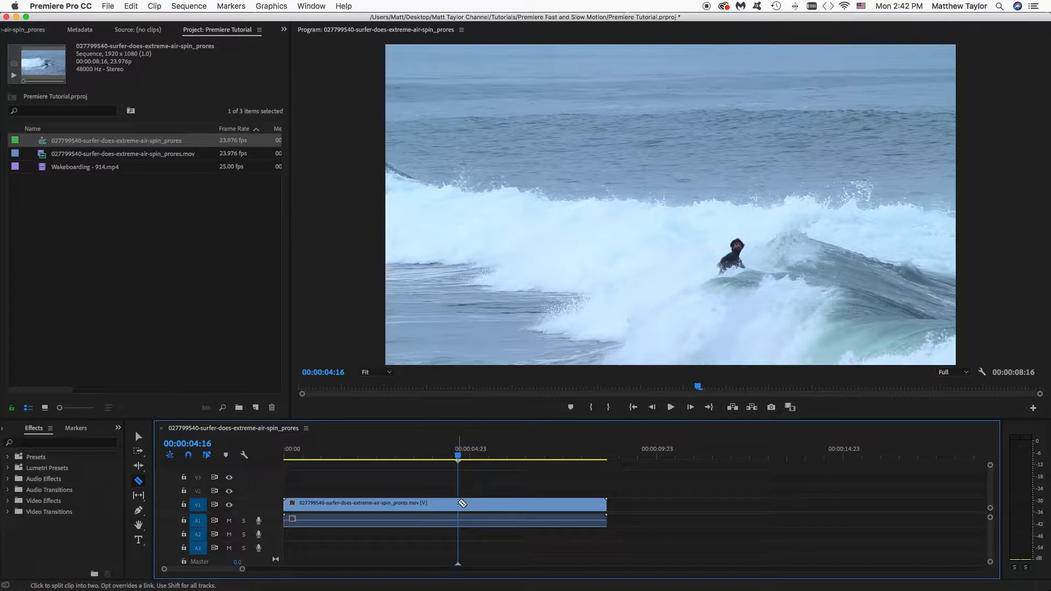
left_click(462, 505)
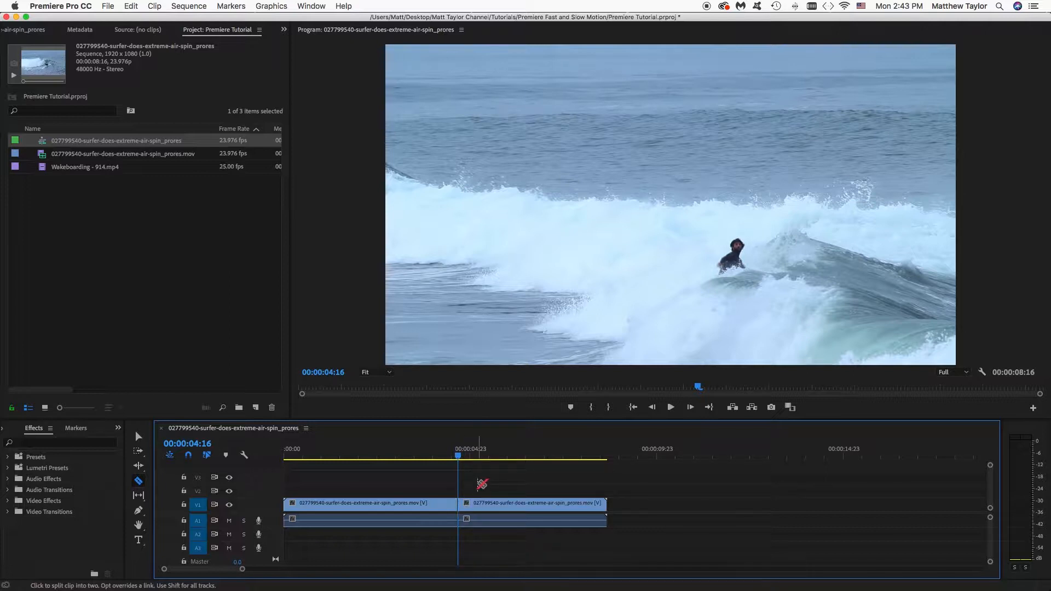
left_click_drag(474, 457, 497, 458)
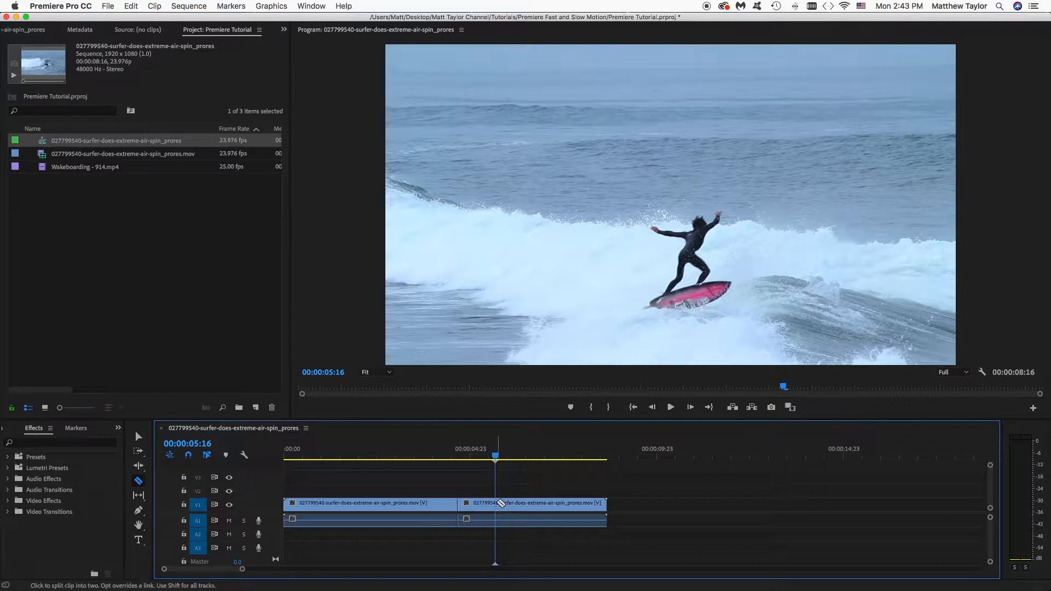
left_click(498, 502)
key("v")
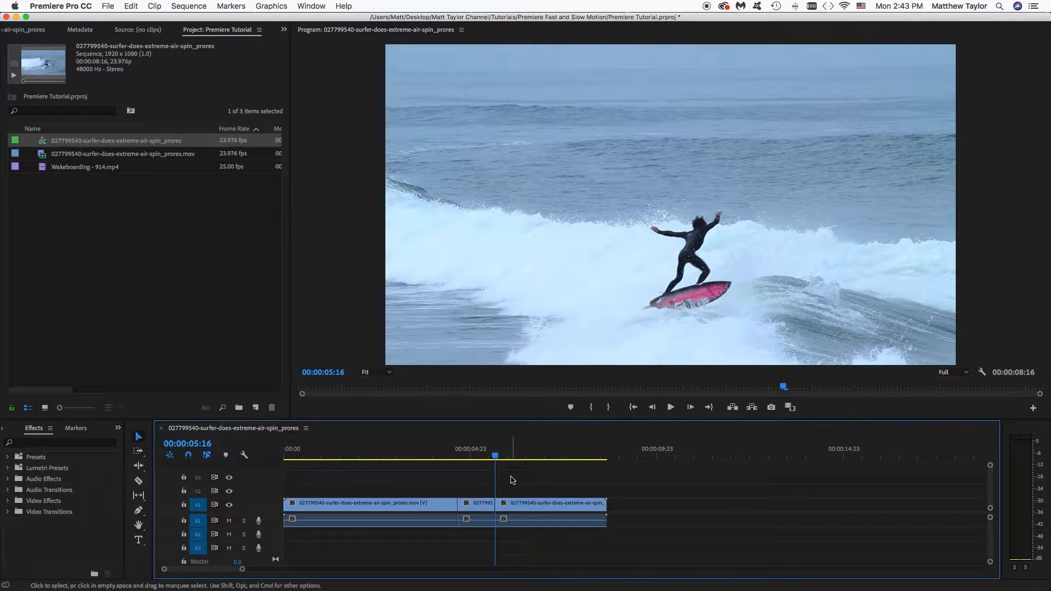
Move the final landing piece later along V1, leaving a gap after the jump piece.
left_click(516, 505)
left_click_drag(516, 505, 682, 508)
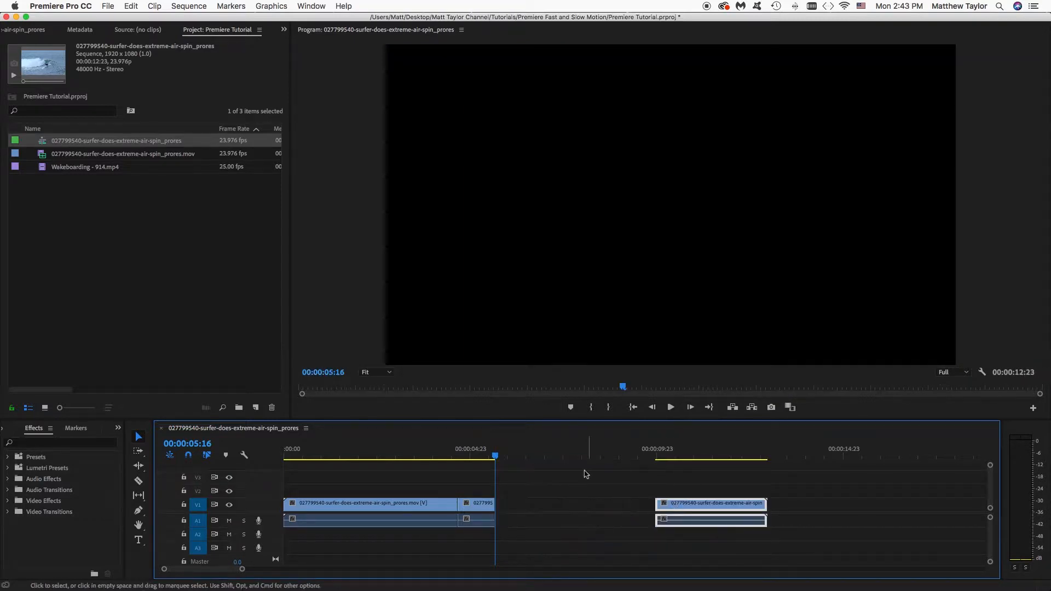
left_click(484, 452)
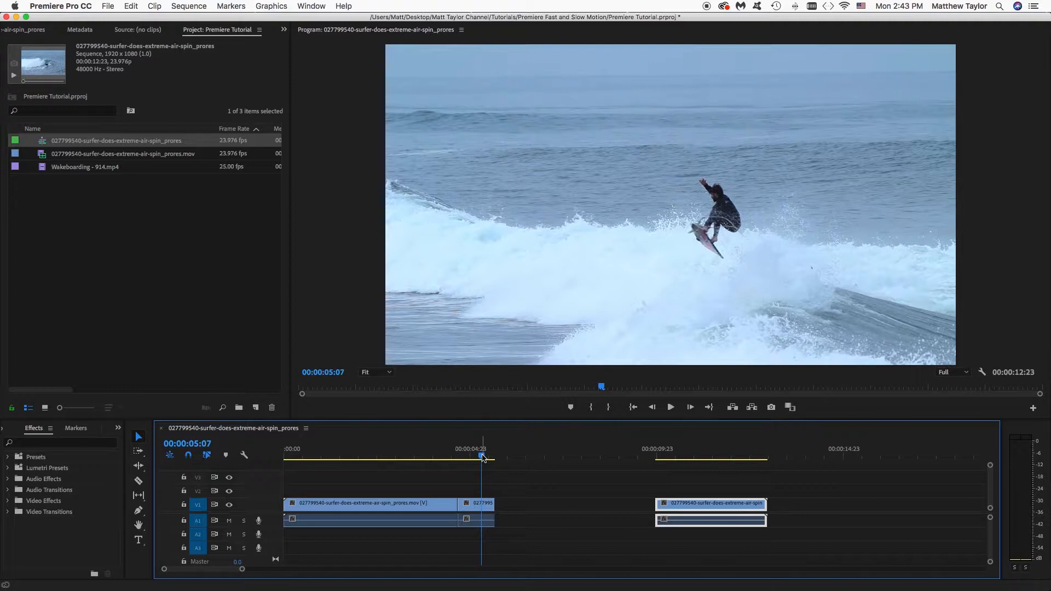
Slow the short jump piece to 50% in Clip Speed / Duration.
left_click(474, 506)
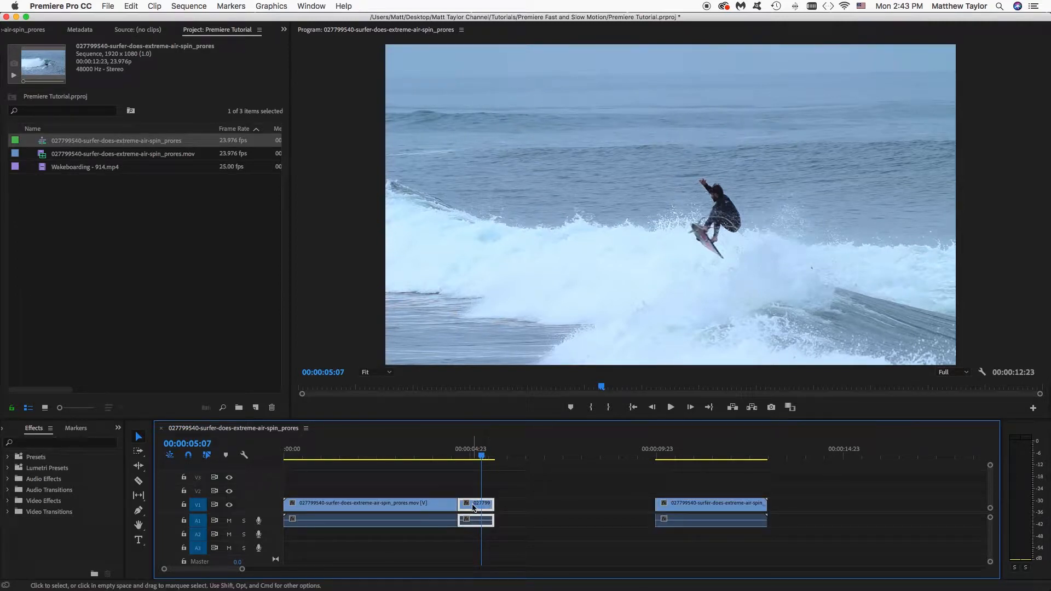
right_click(474, 508)
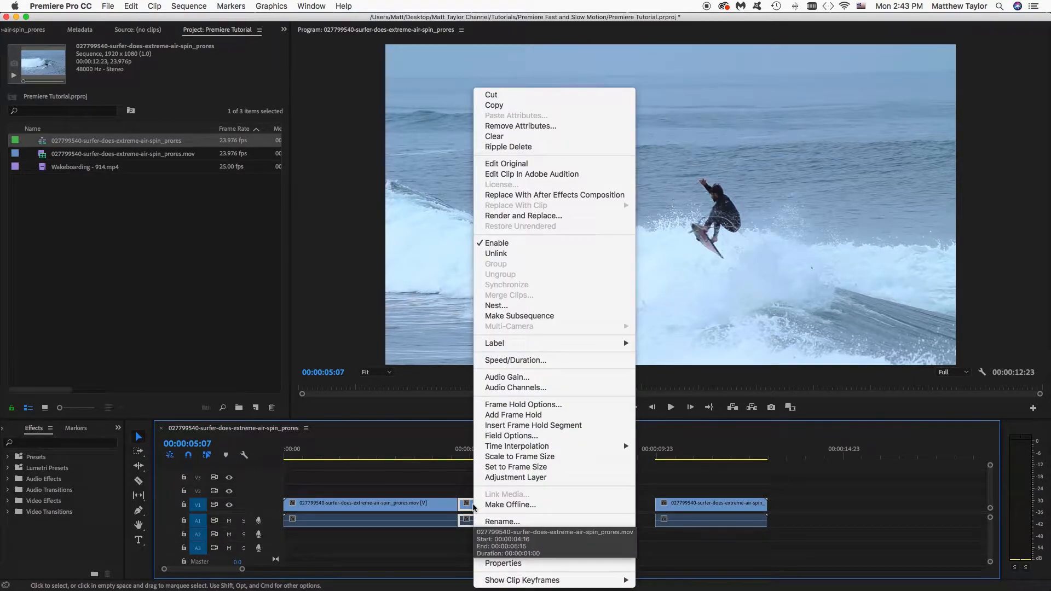
left_click(551, 362)
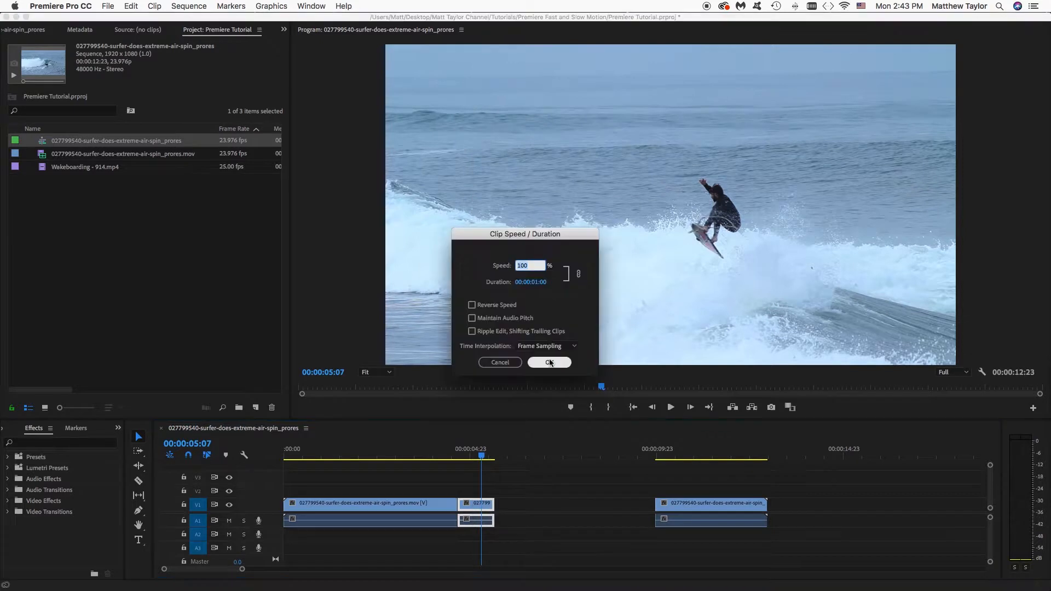
left_click(535, 293)
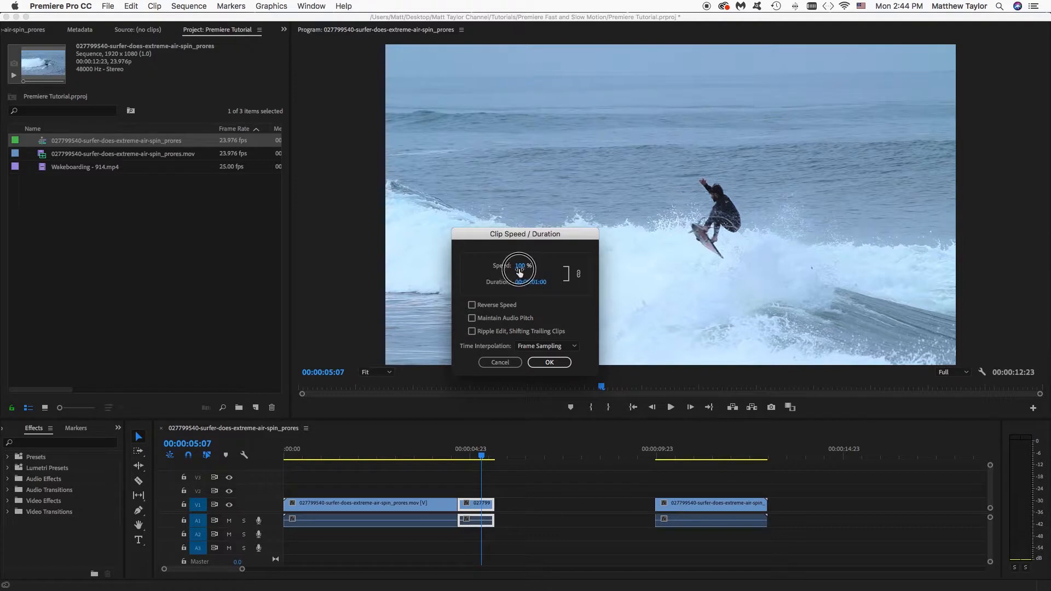
left_click_drag(521, 266, 283, 271)
left_click(522, 266)
type("50")
key("Return")
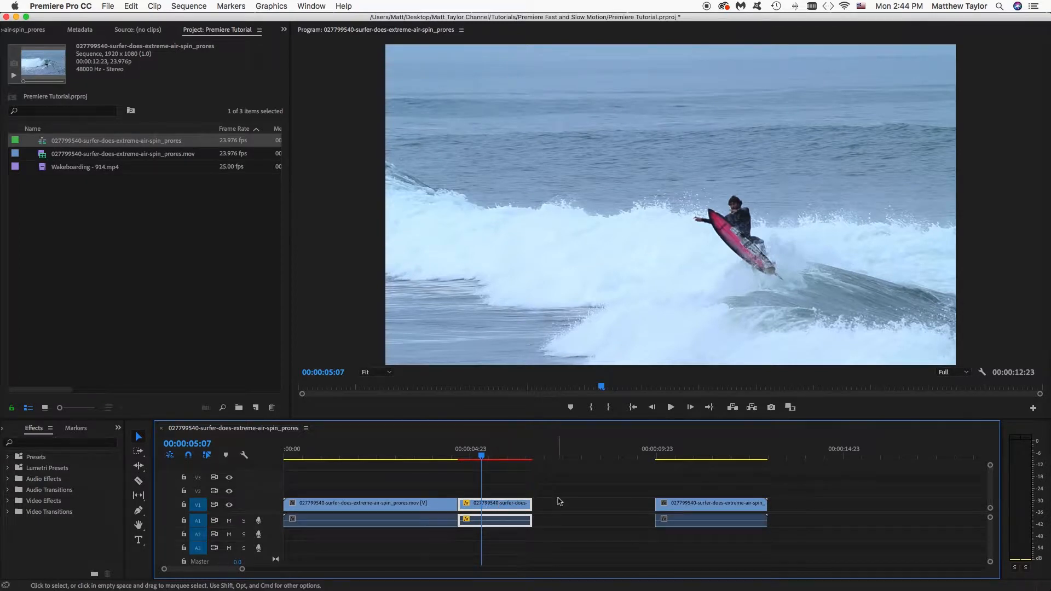
left_click_drag(479, 466, 410, 458)
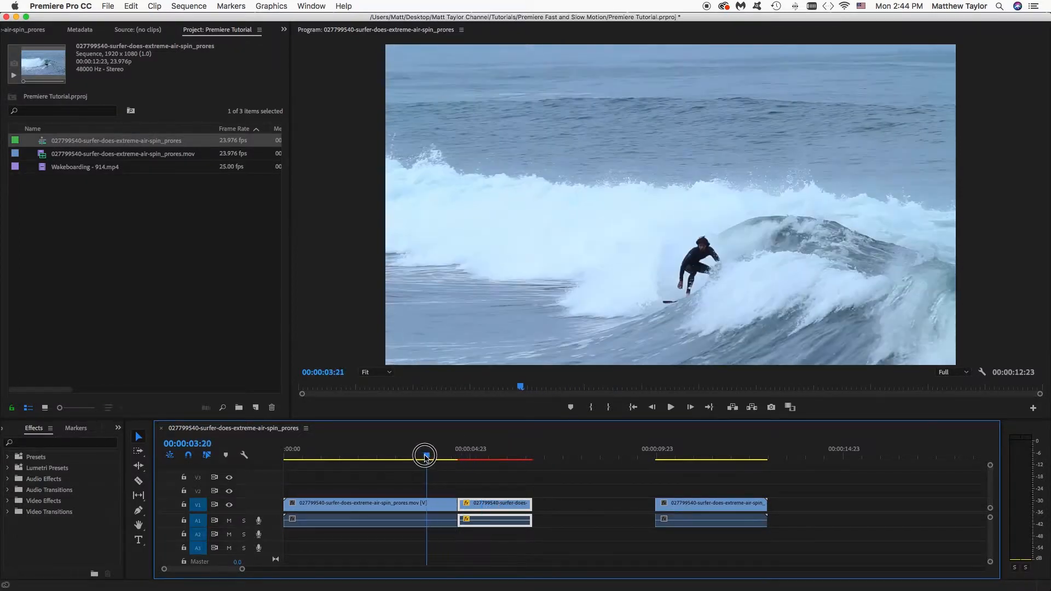
key("space")
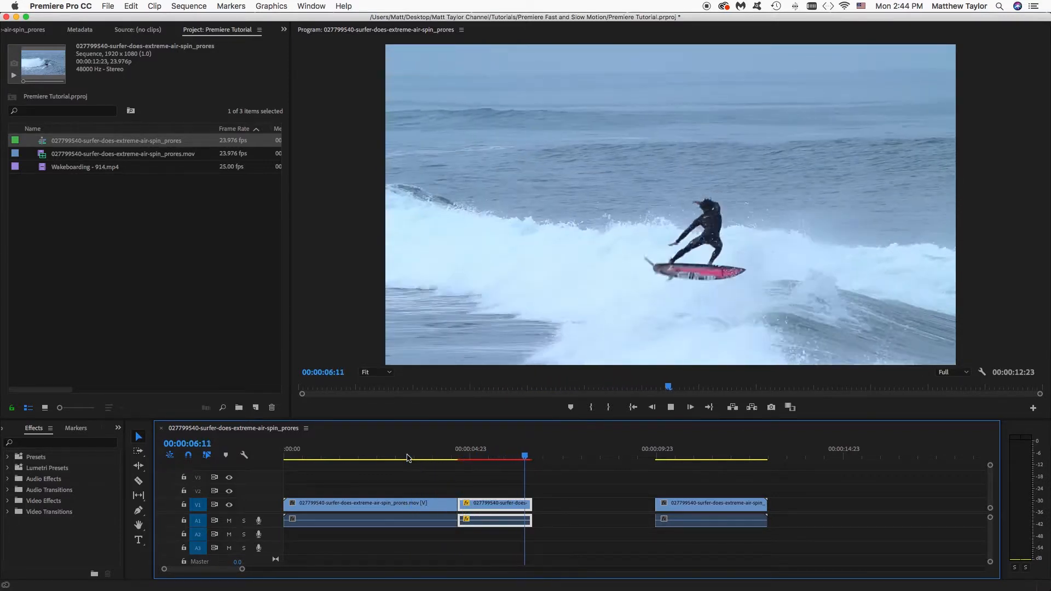
left_click(490, 451)
left_click(397, 453)
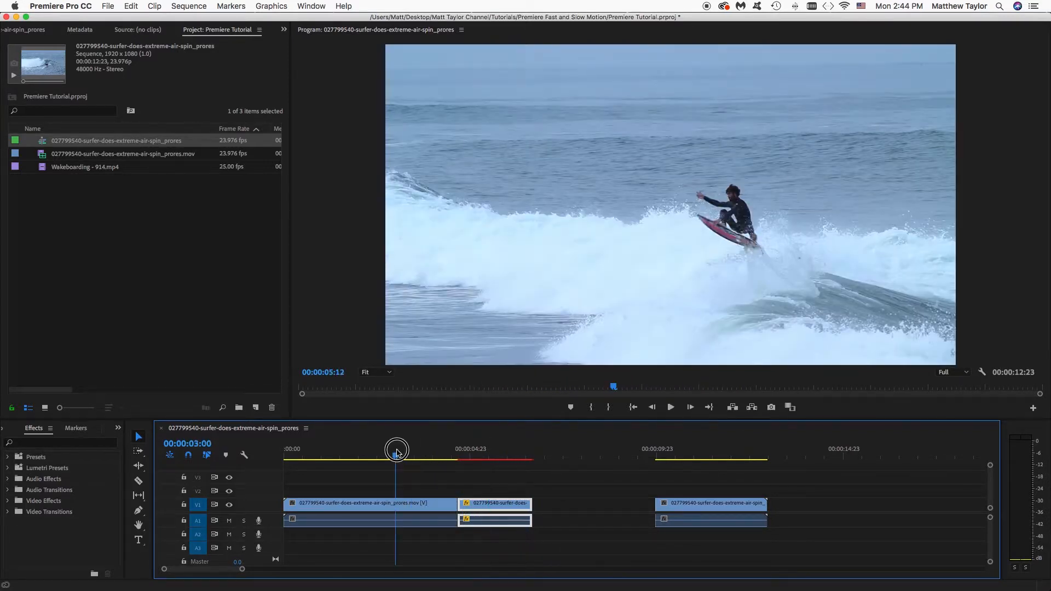
key("space")
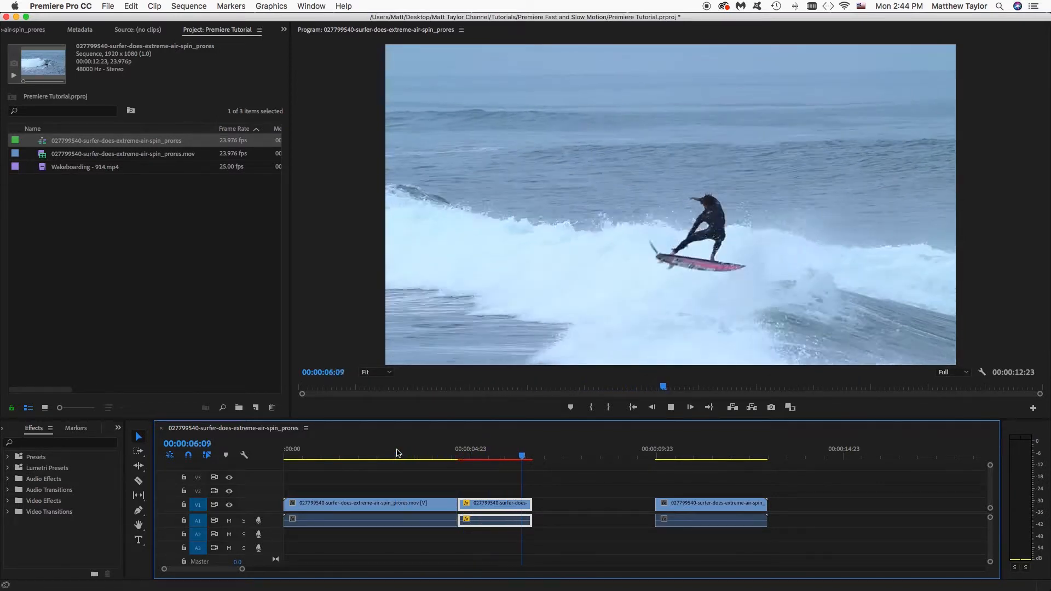
left_click(481, 457)
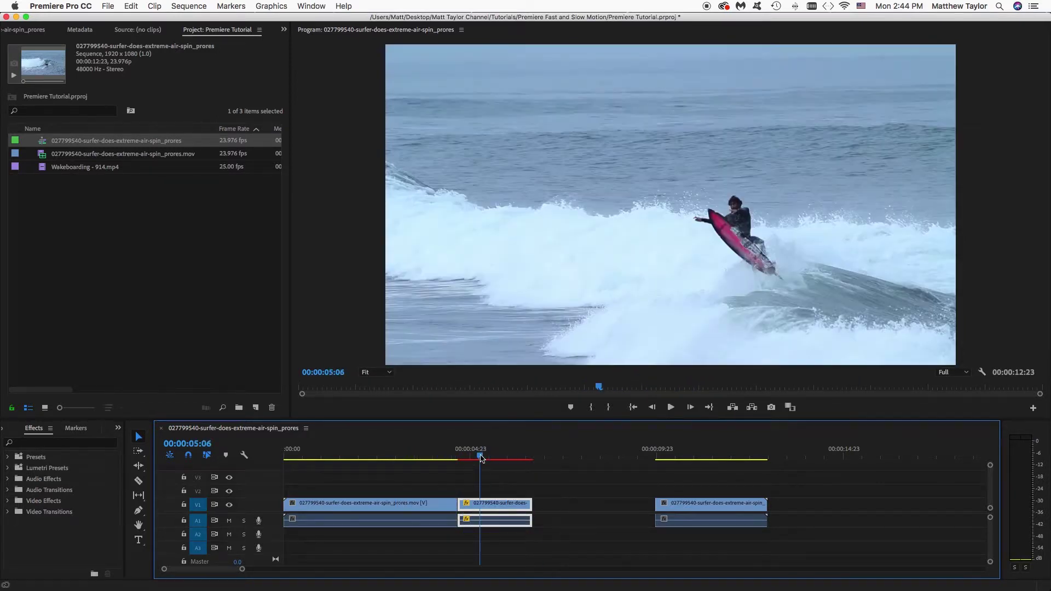
Try slowing the jump piece to 10% speed, then undo it for lack of room.
right_click(485, 509)
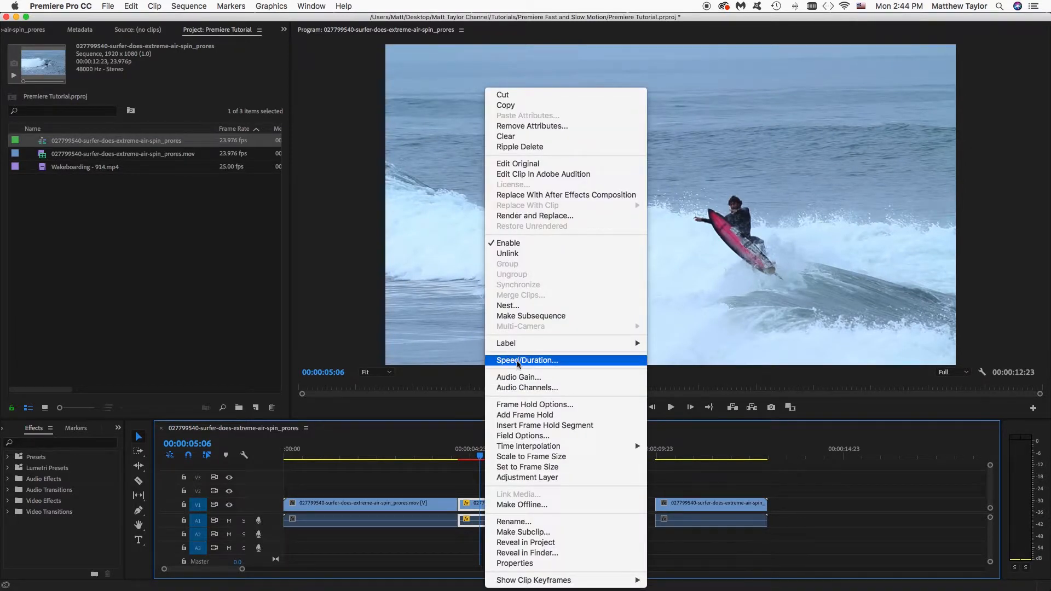
left_click(527, 359)
left_click(502, 275)
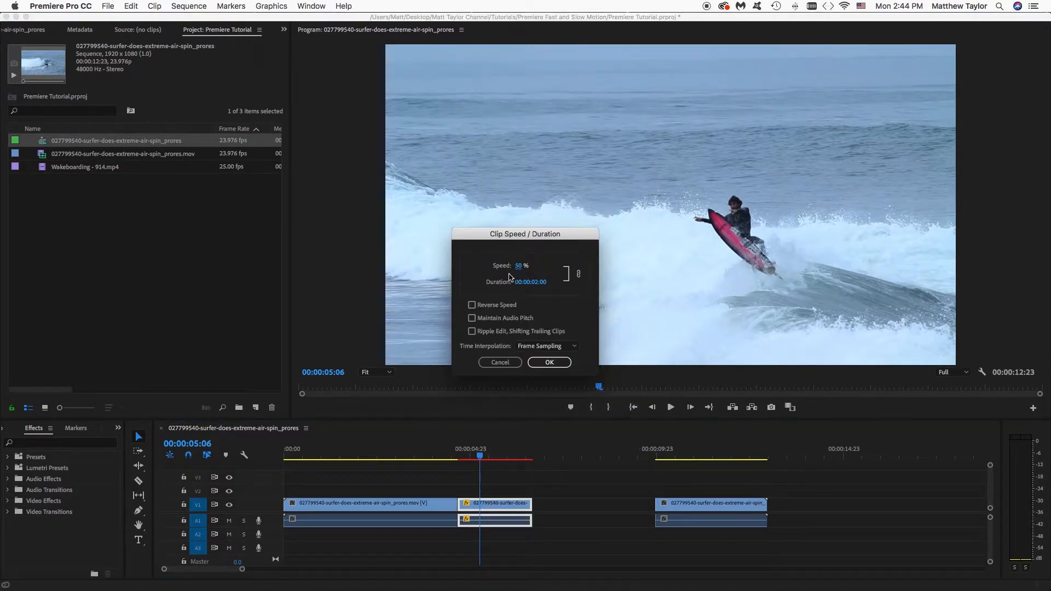
left_click_drag(518, 268, 290, 262)
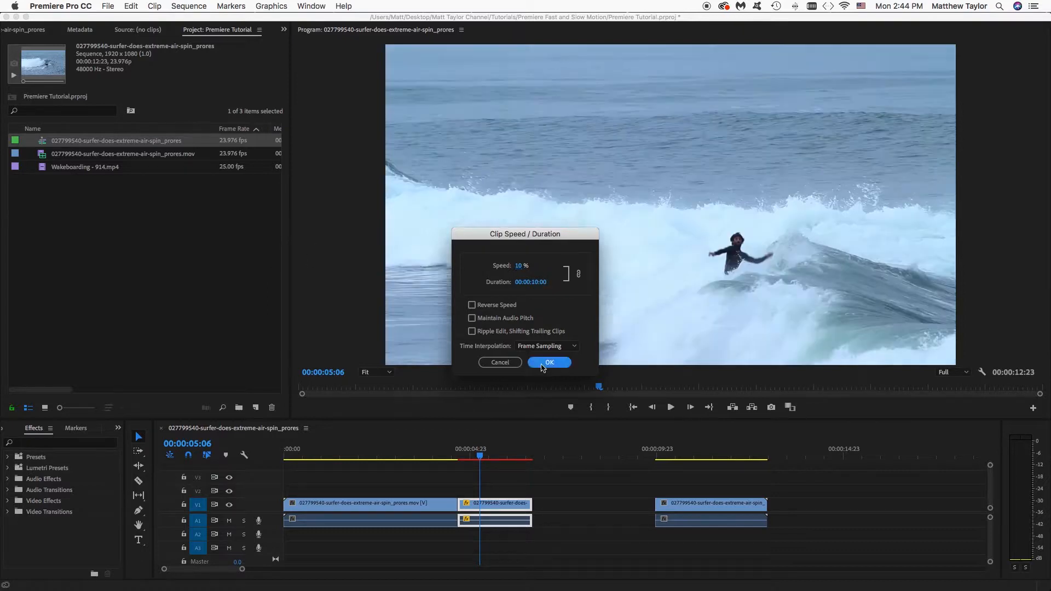
left_click(535, 363)
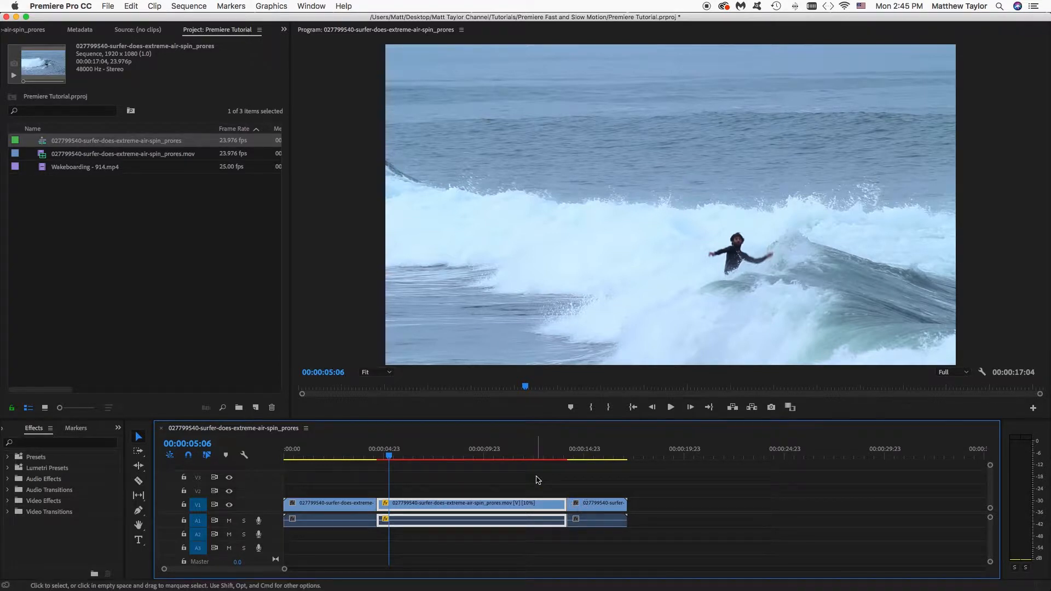
key("super+z")
Move the final clip further right, then slow the middle jump clip to 10% speed.
left_click_drag(597, 503, 808, 507)
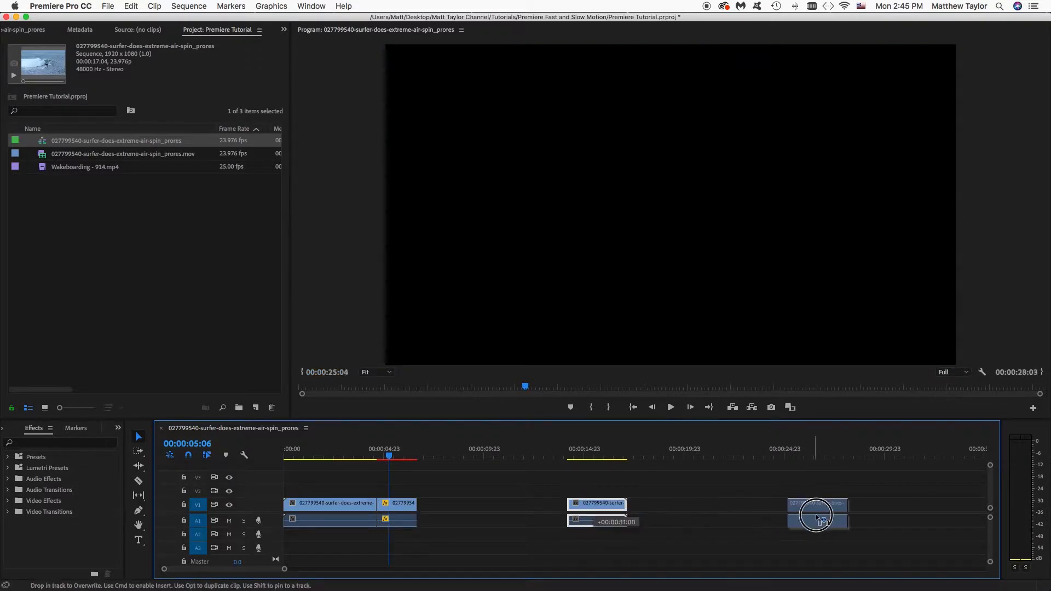
right_click(401, 508)
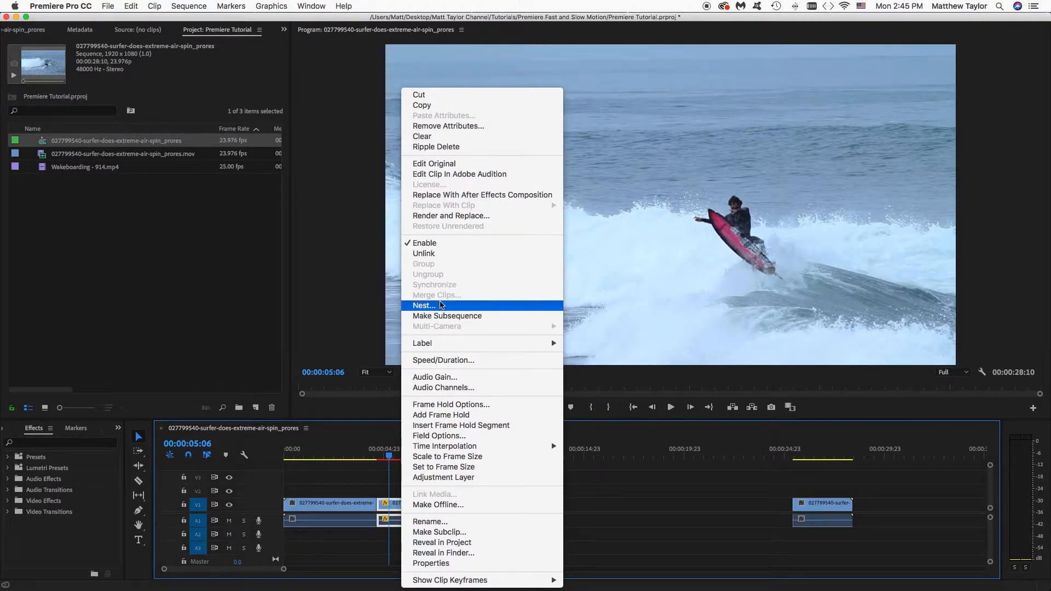
left_click(443, 361)
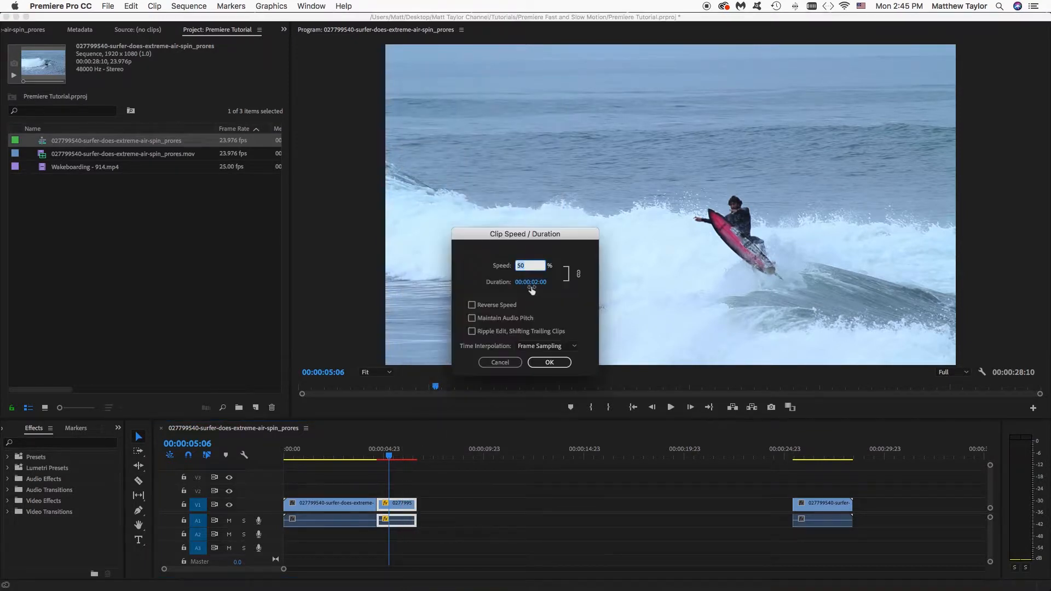
key("Return")
key("Return")
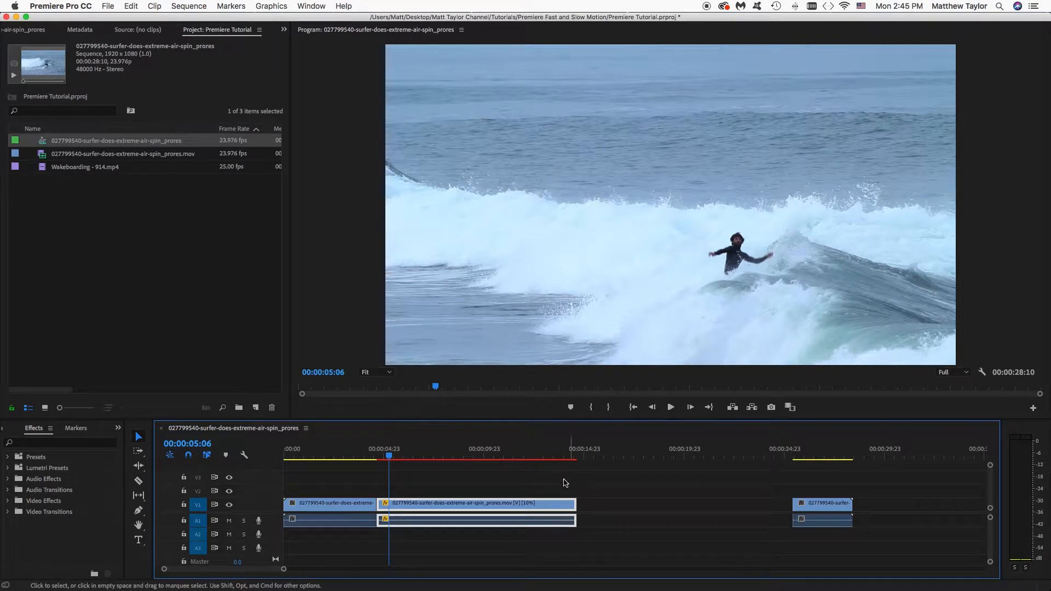
left_click(355, 450)
Review the slow motion, then ripple delete the gap so the landing clip follows directly.
key("space")
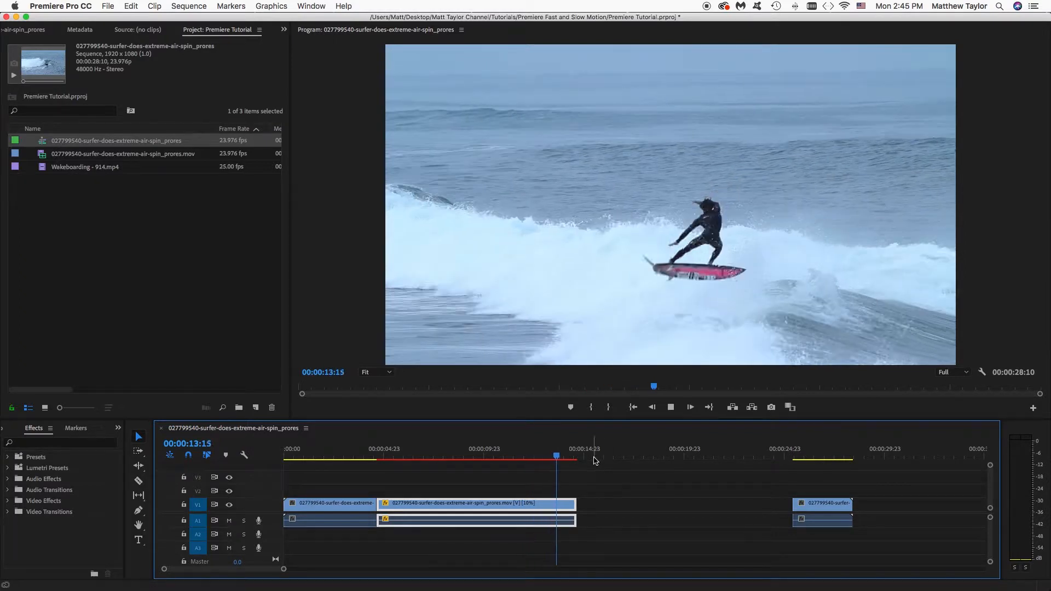
key("space")
left_click(605, 508)
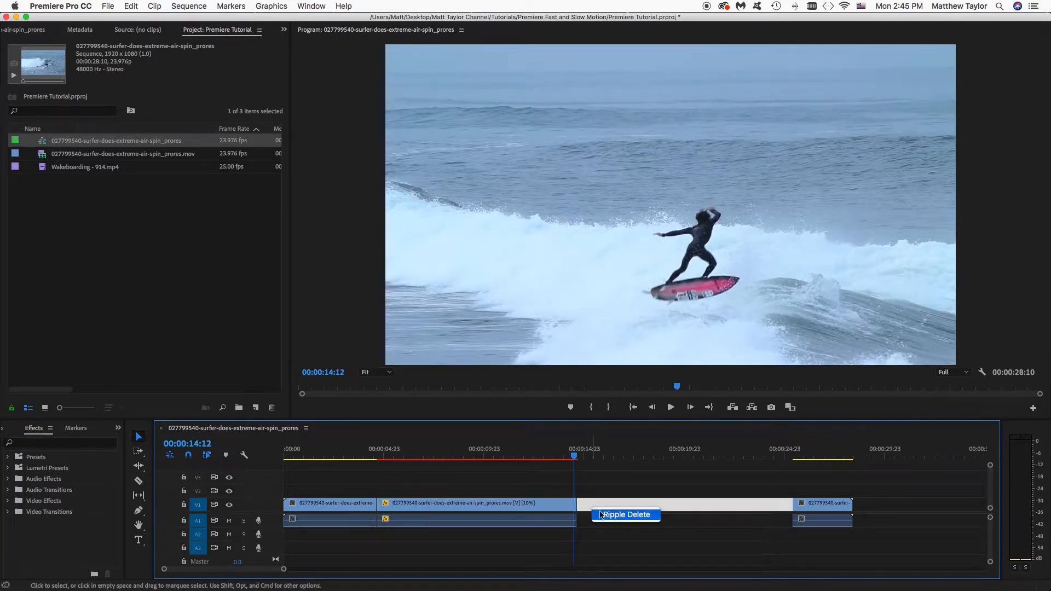
key("Delete")
Play back from about three seconds in through the 10% jump into the landing.
left_click(362, 454)
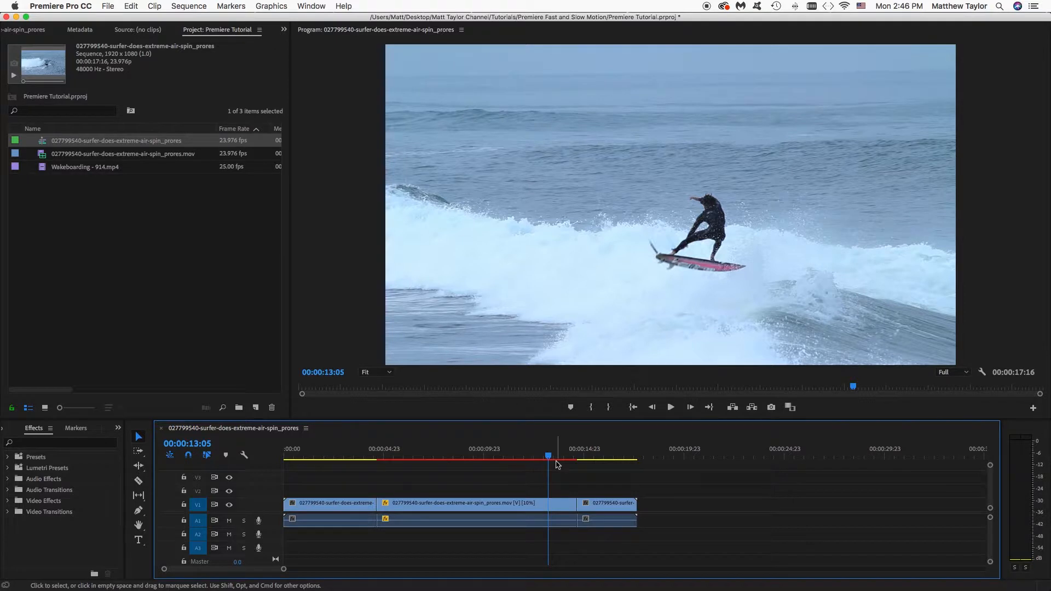
key("space")
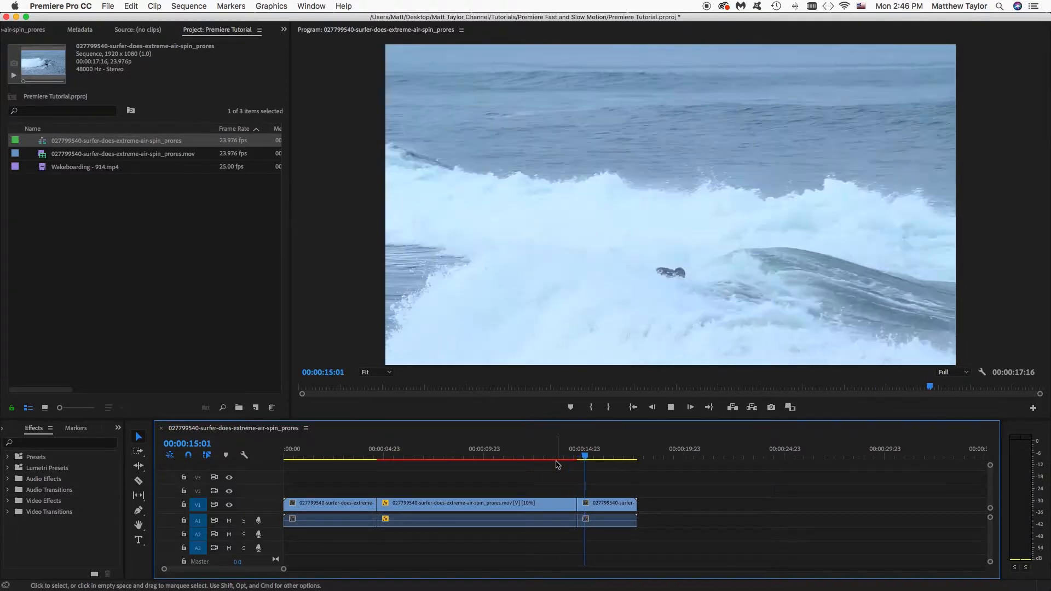
key("space")
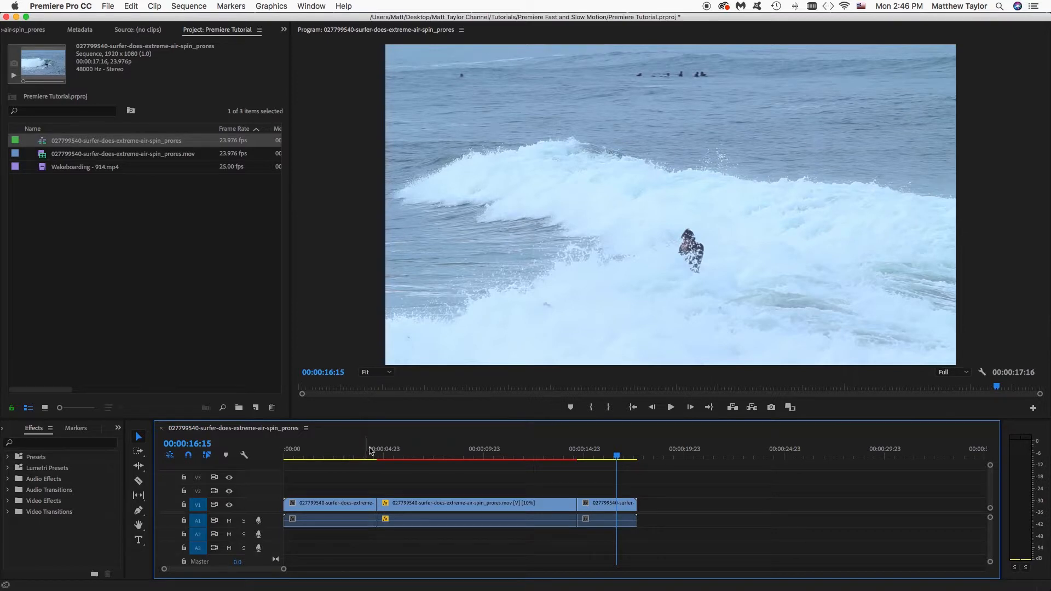
Render Effects In to Out for the whole sequence and move the playhead back to replay it.
left_click(189, 7)
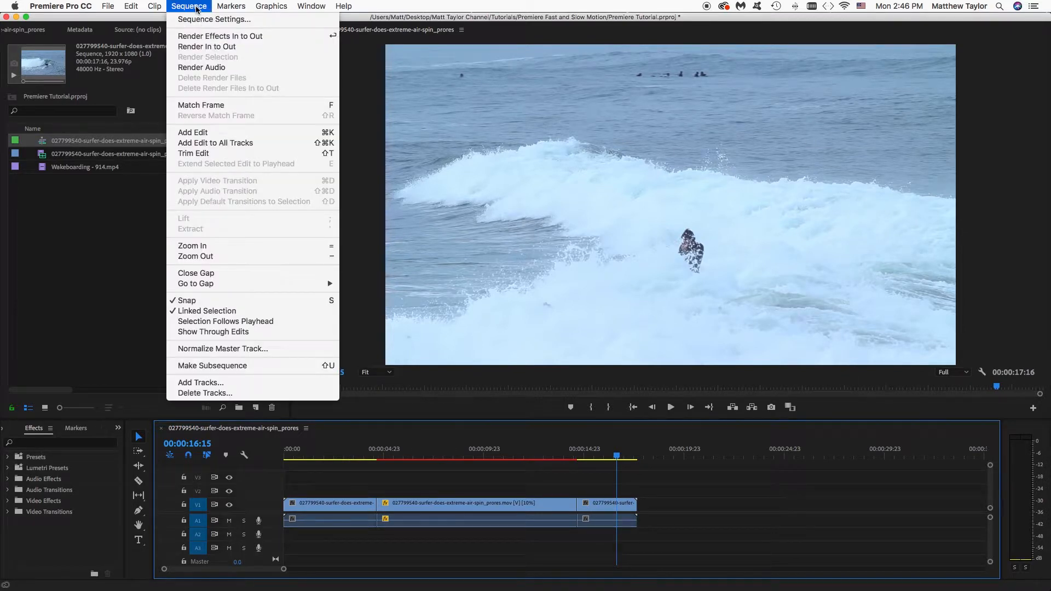
left_click(219, 36)
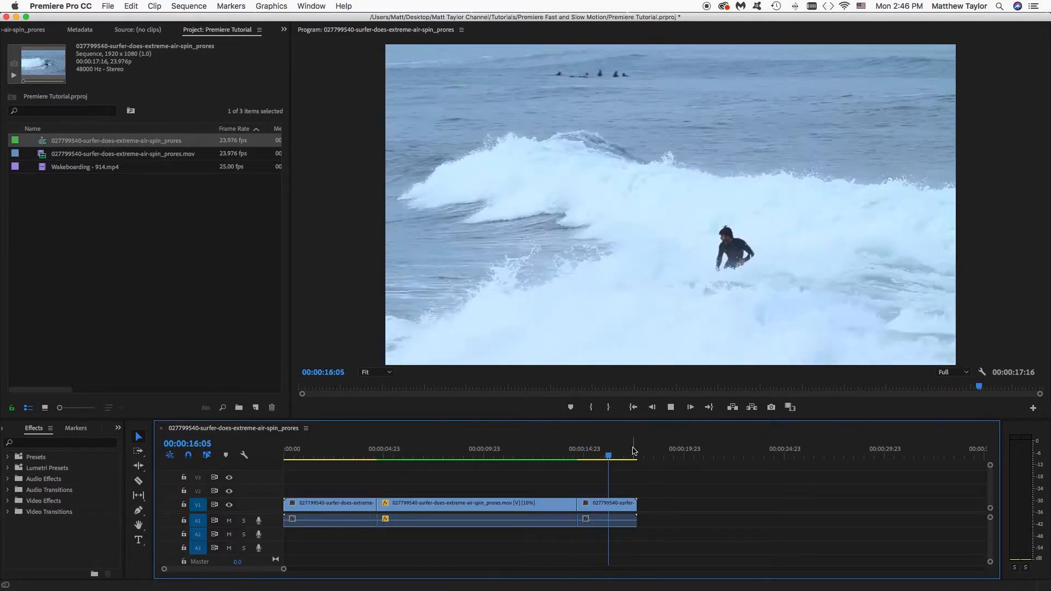
left_click_drag(622, 451, 365, 457)
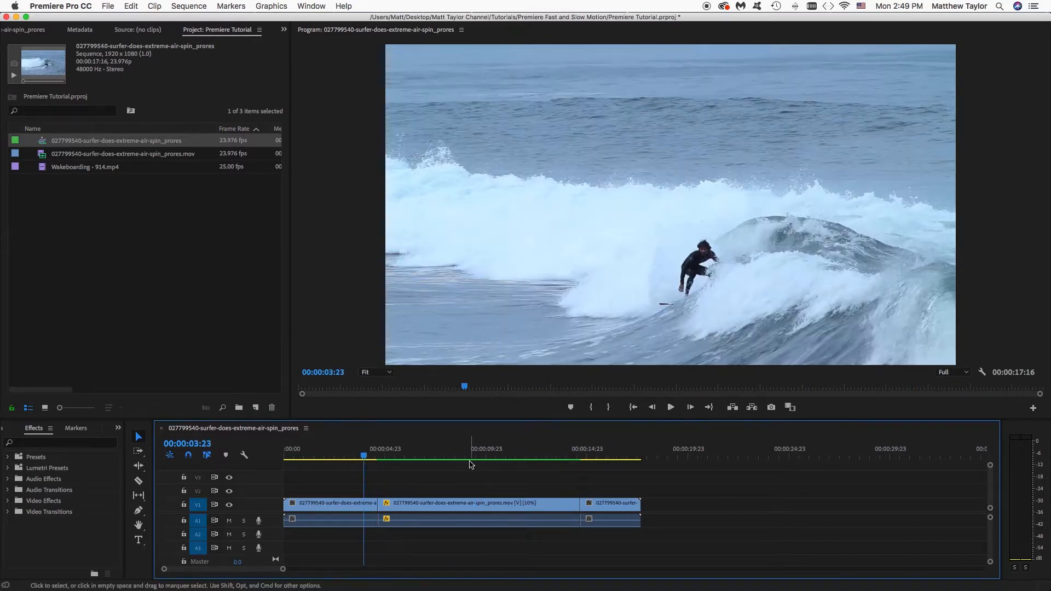
Play to the peak of the jump and razor the slow clip there.
key("space")
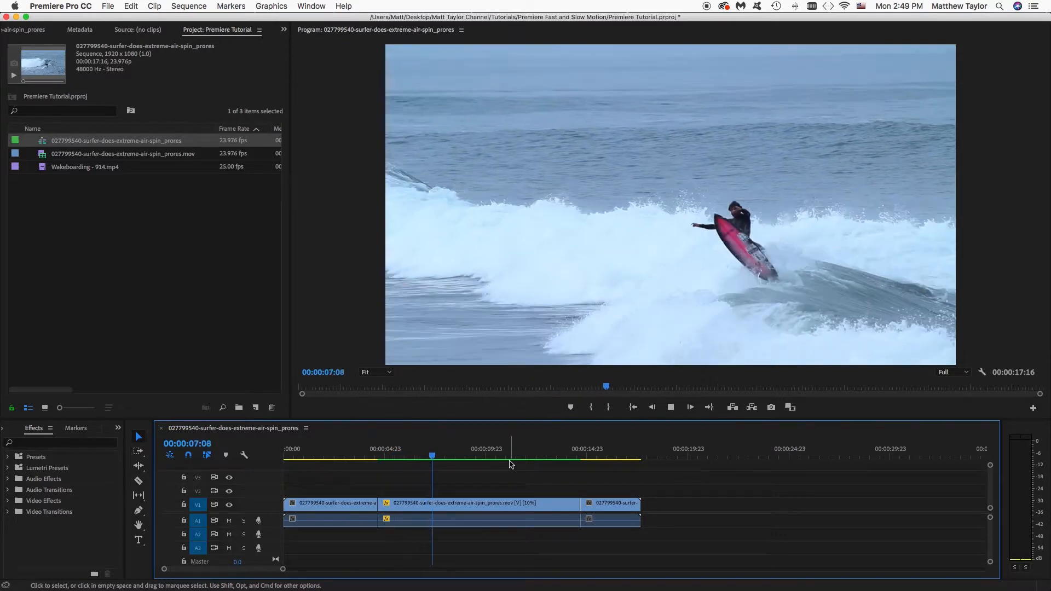
key("space")
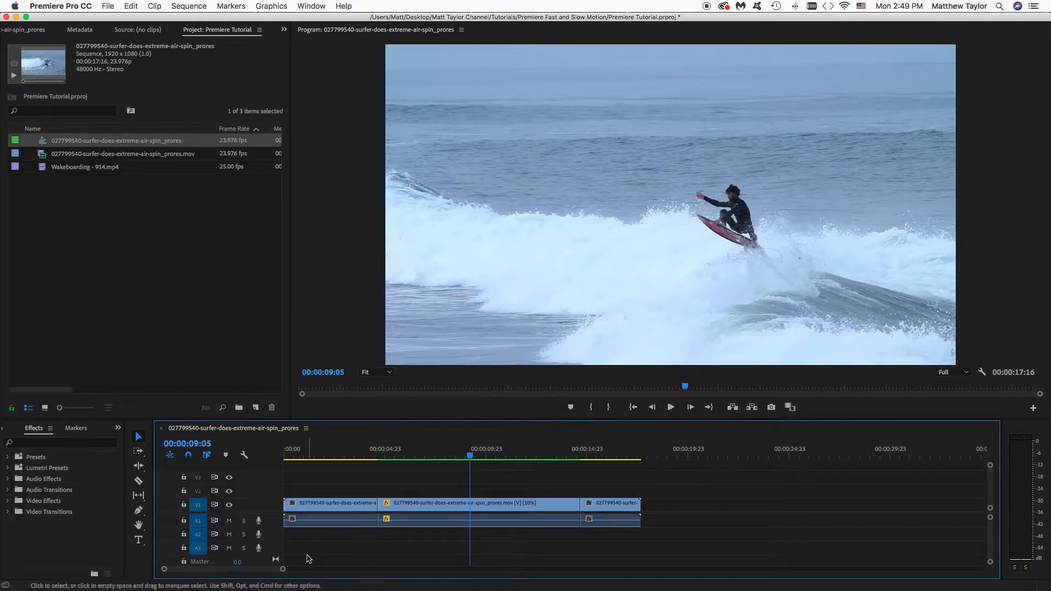
left_click_drag(283, 569, 212, 569)
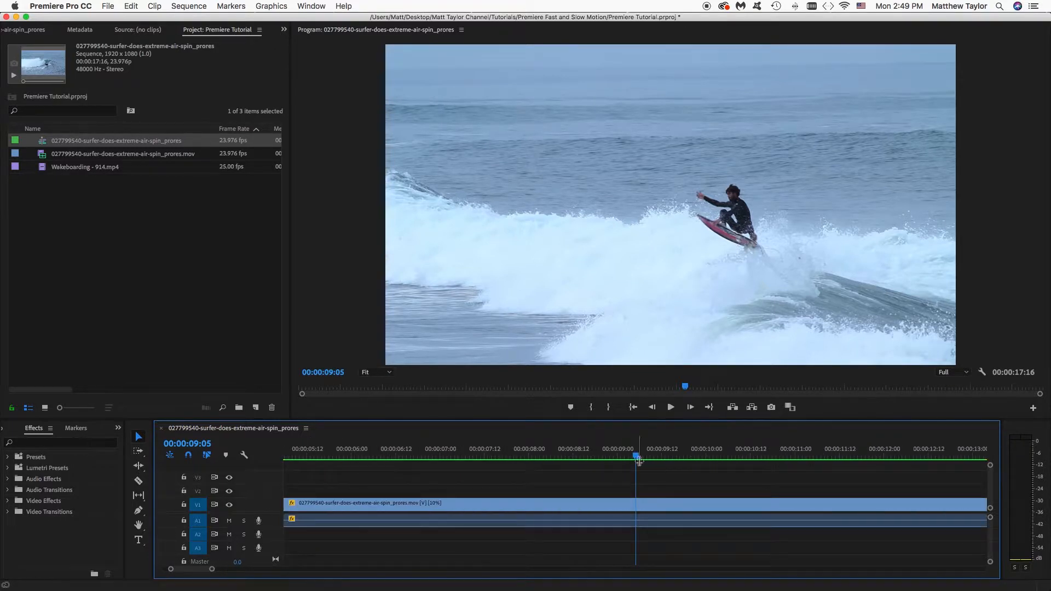
key("c")
left_click(637, 502)
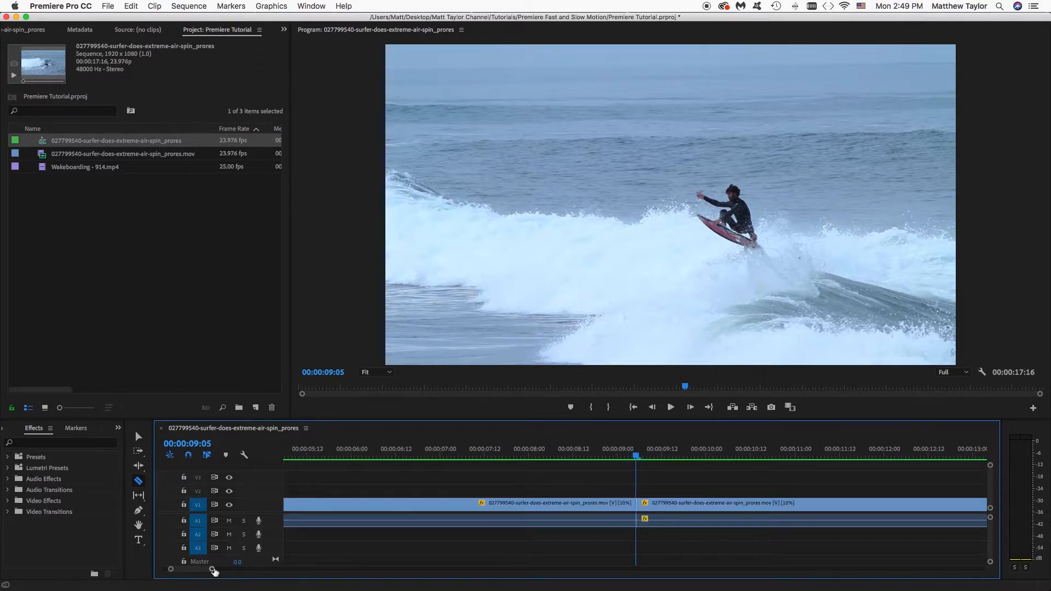
left_click_drag(212, 569, 165, 569)
key("v")
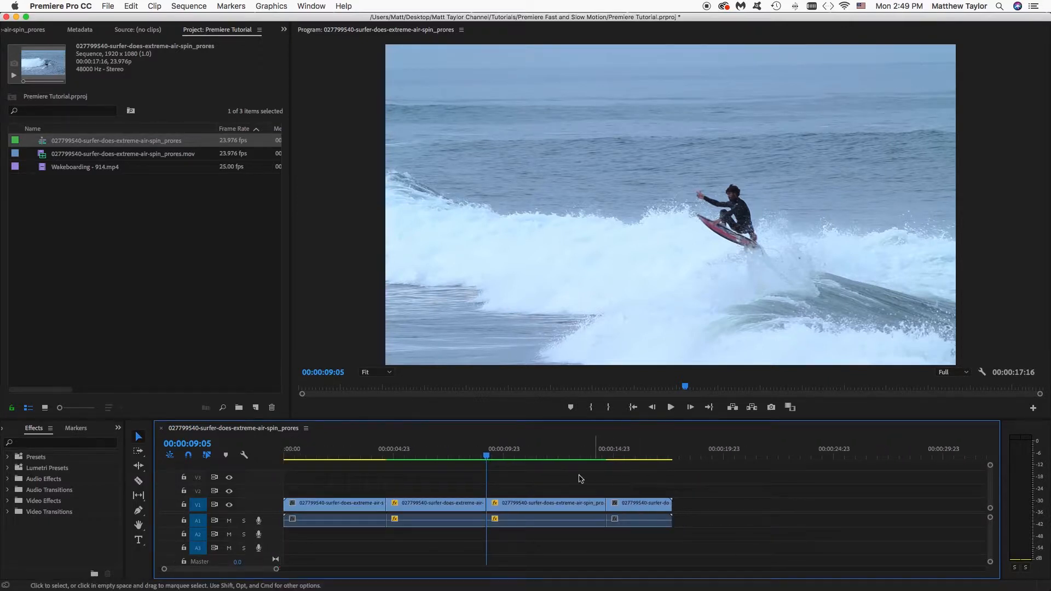
Move the last two clips later along the timeline, leaving a gap.
left_click_drag(577, 477, 657, 519)
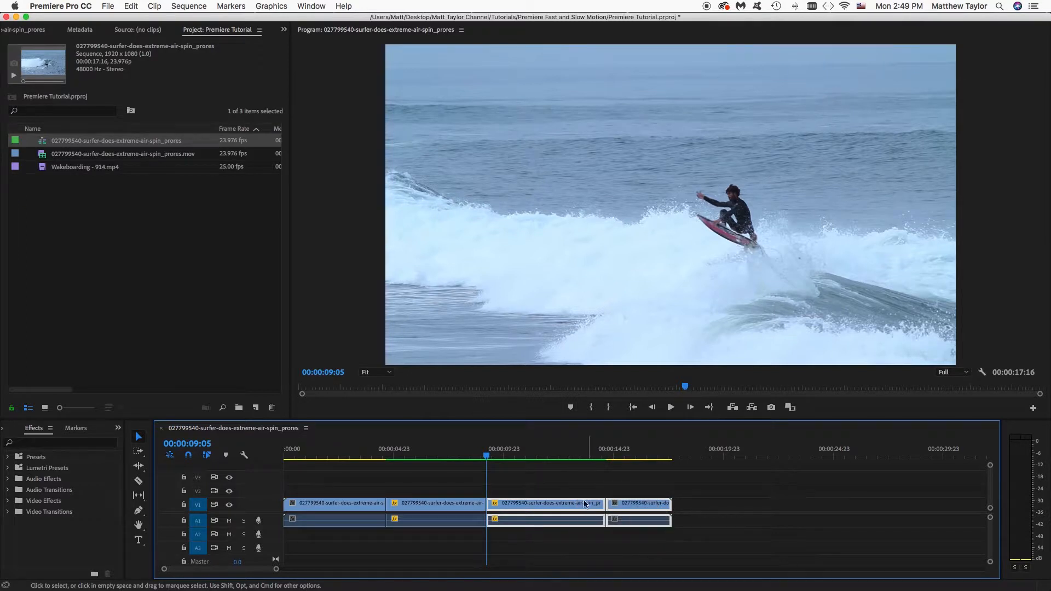
left_click_drag(553, 505, 654, 505)
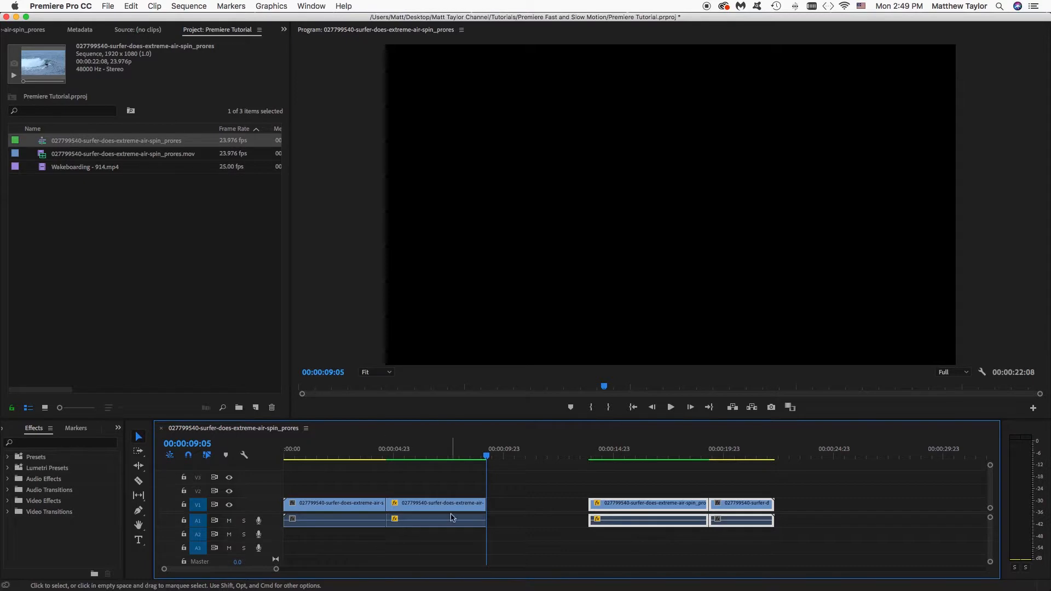
Razor the slow-motion clip at 00:00:09:04 to split off its final frame.
left_click_drag(276, 570, 218, 575)
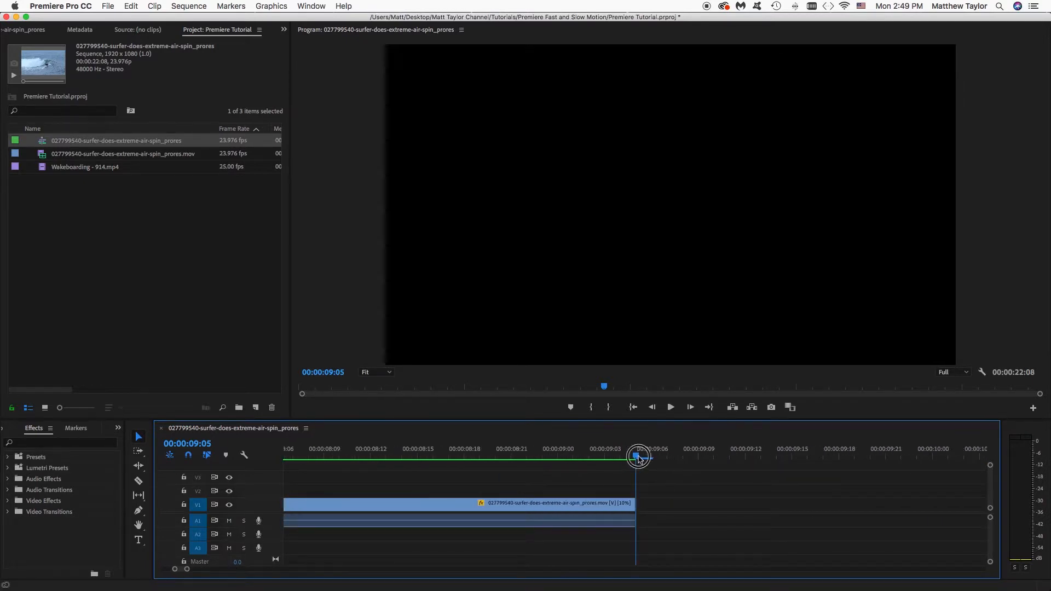
left_click_drag(639, 457, 624, 461)
key("c")
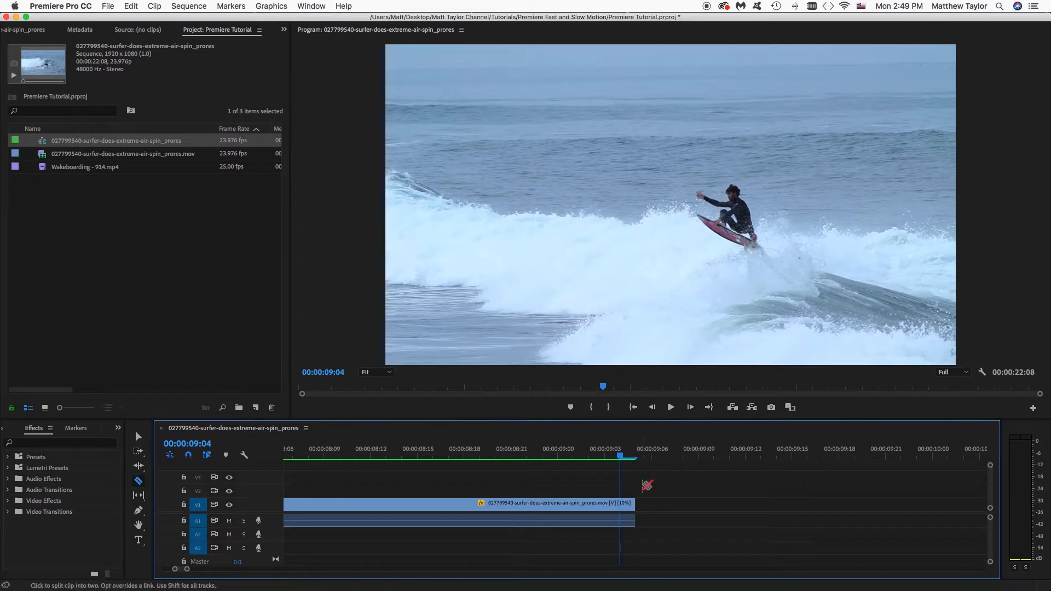
left_click(622, 507)
key("v")
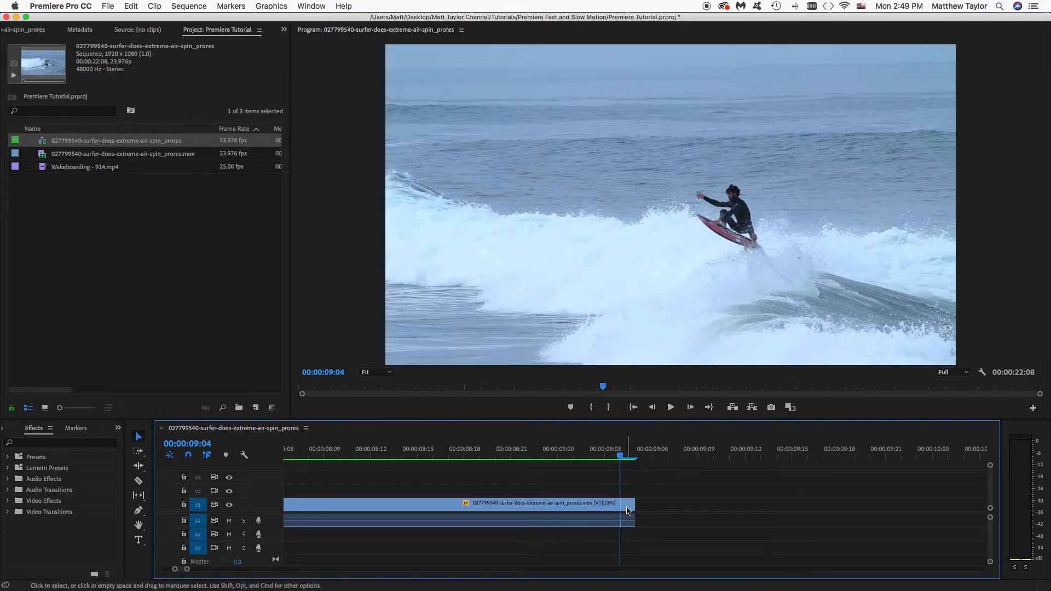
right_click(627, 509)
Apply a Frame Hold on the one-frame clip based on Sequence Timecode.
key("Escape")
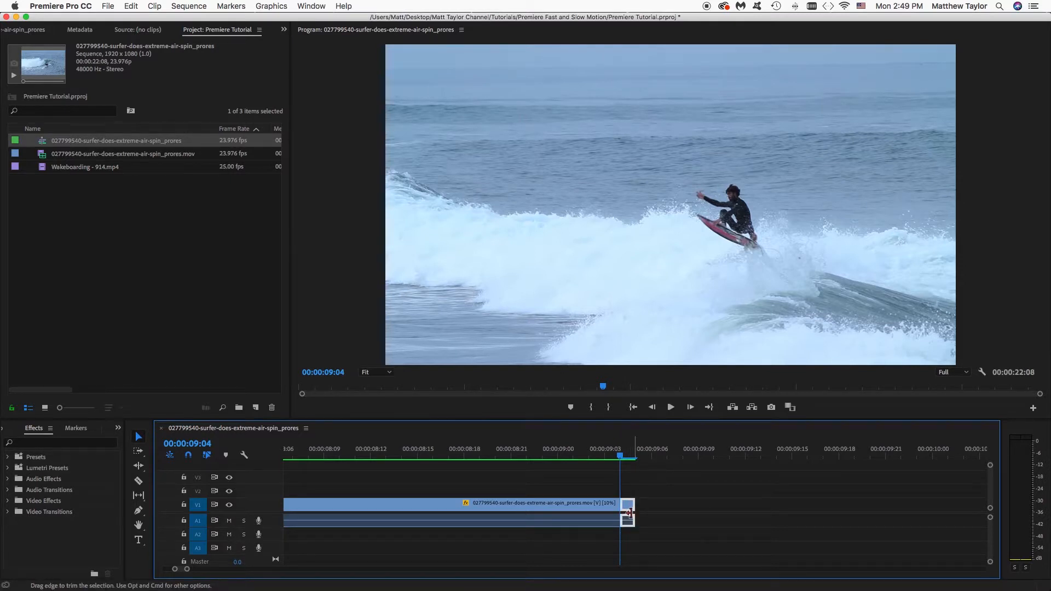
right_click(628, 514)
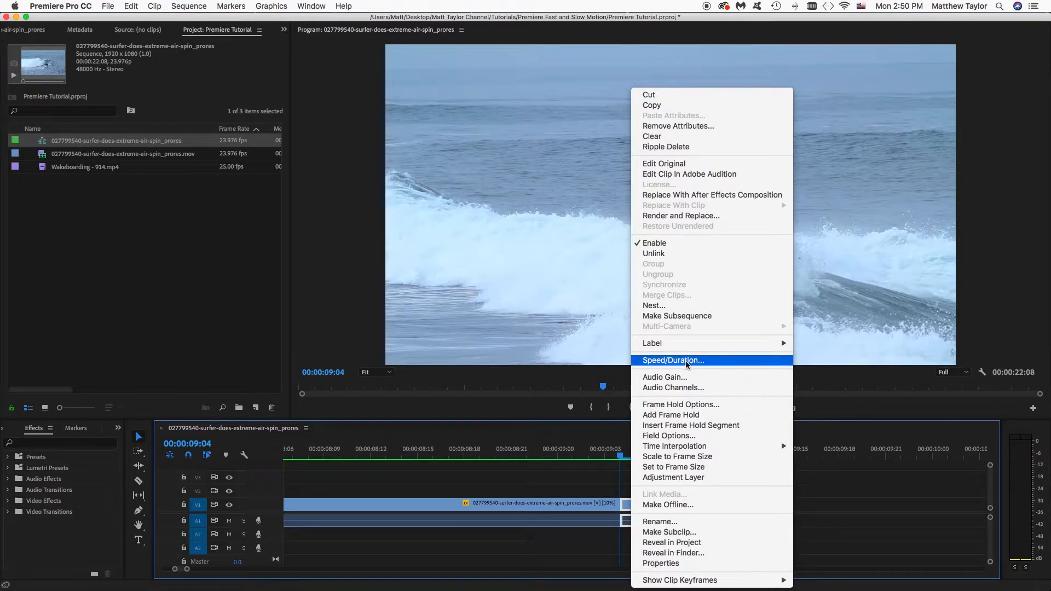
left_click(694, 406)
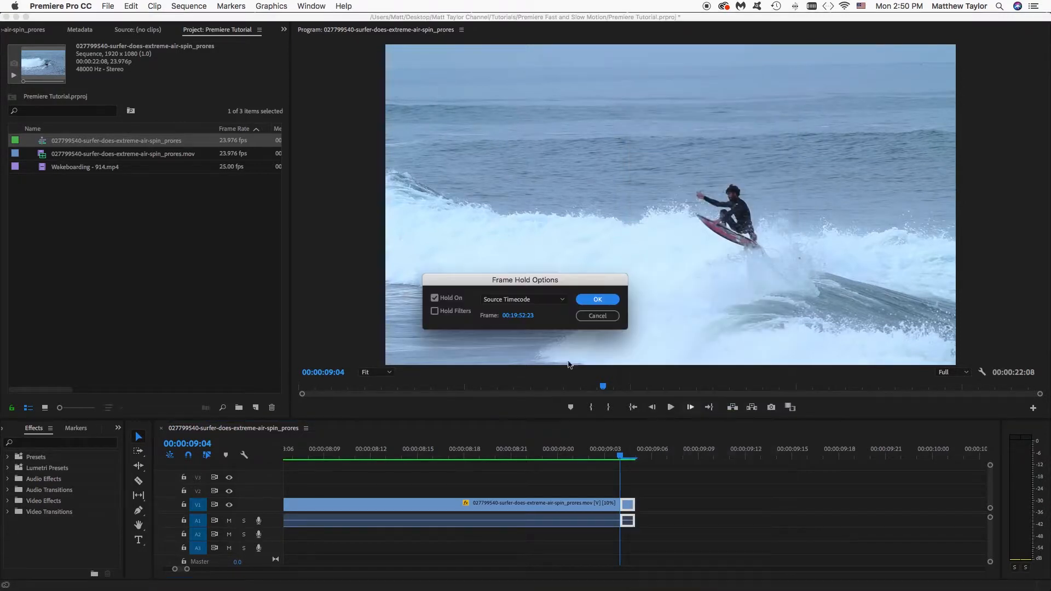
left_click(557, 301)
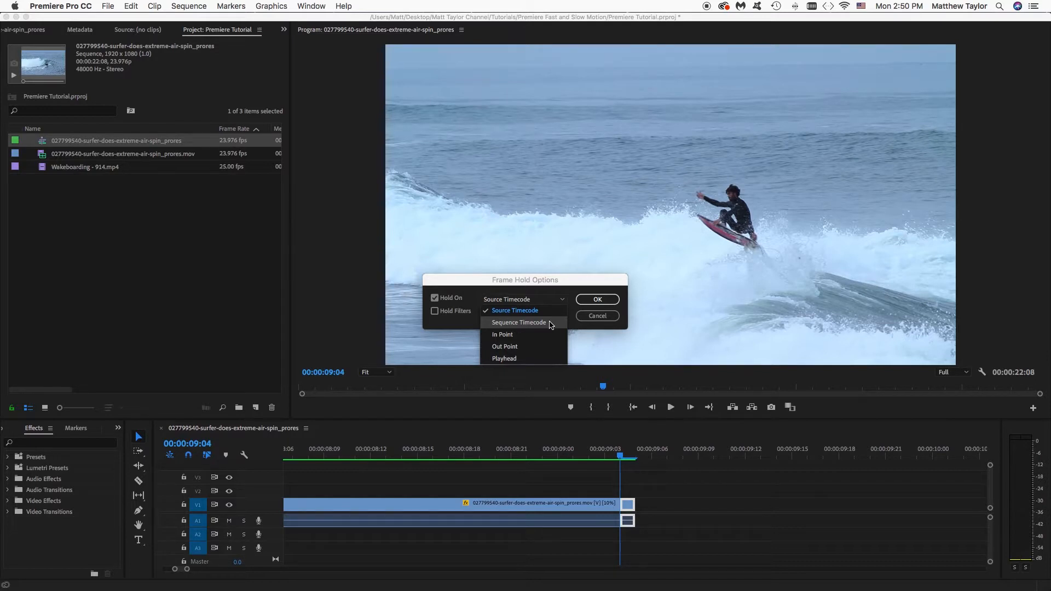
left_click(550, 324)
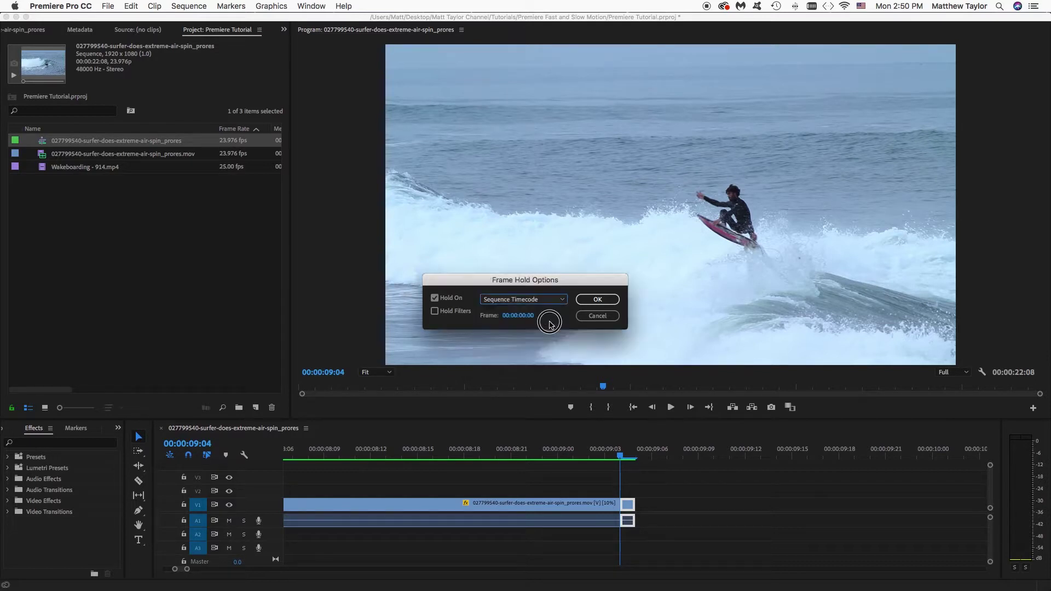
left_click(597, 299)
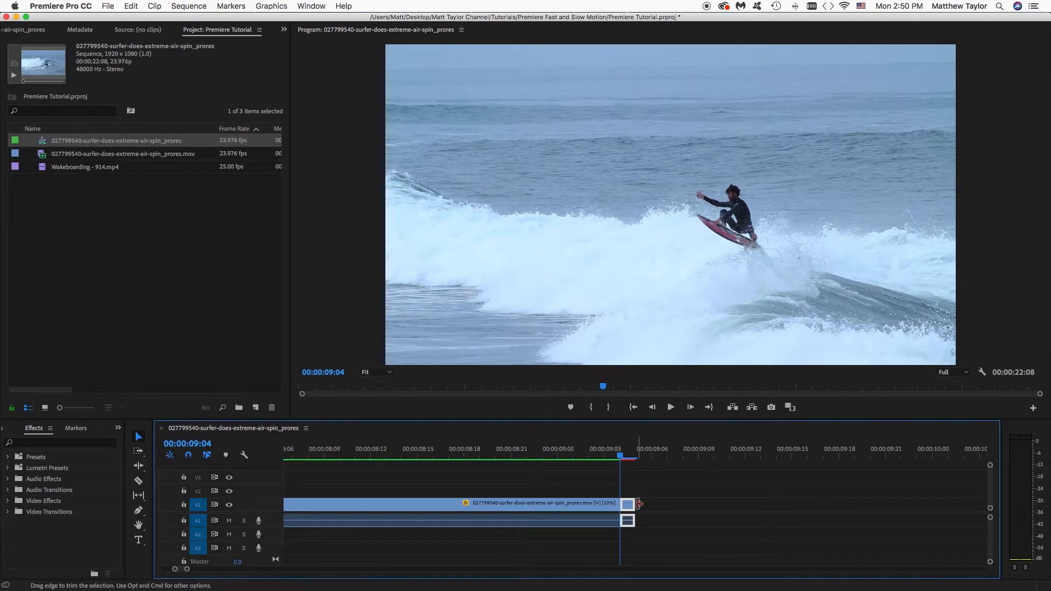
Stretch the held frame out to about 19 frames and zoom out to the whole sequence.
left_click_drag(636, 505, 776, 501)
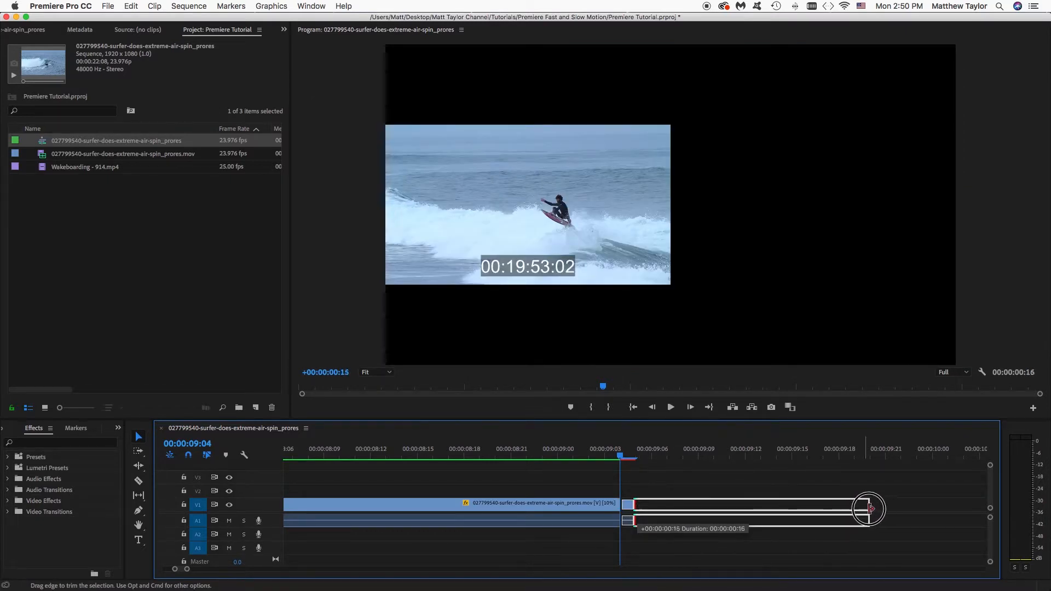
left_click_drag(775, 501, 924, 507)
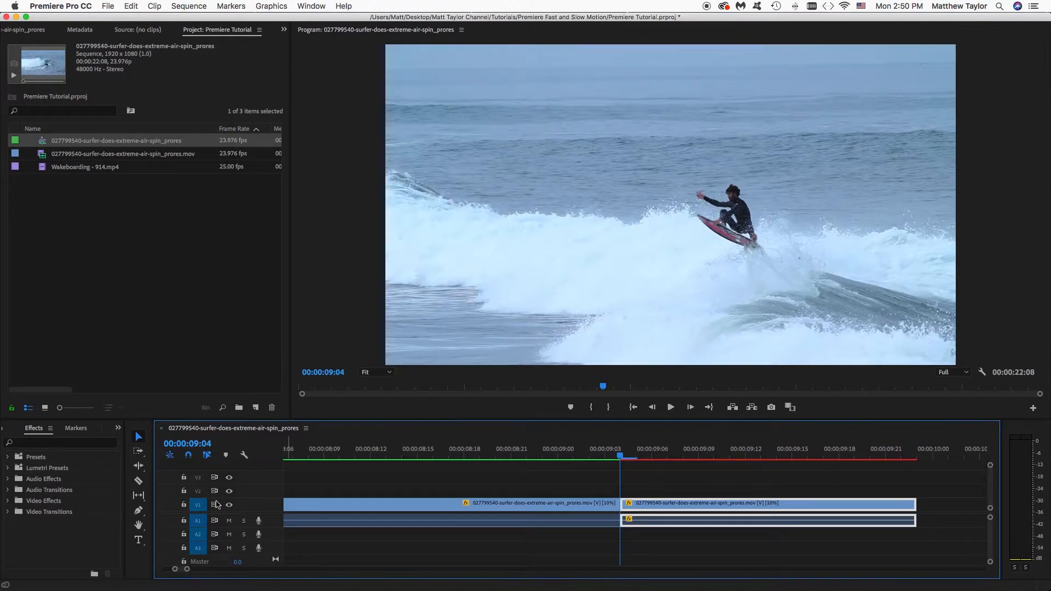
left_click_drag(187, 571, 452, 562)
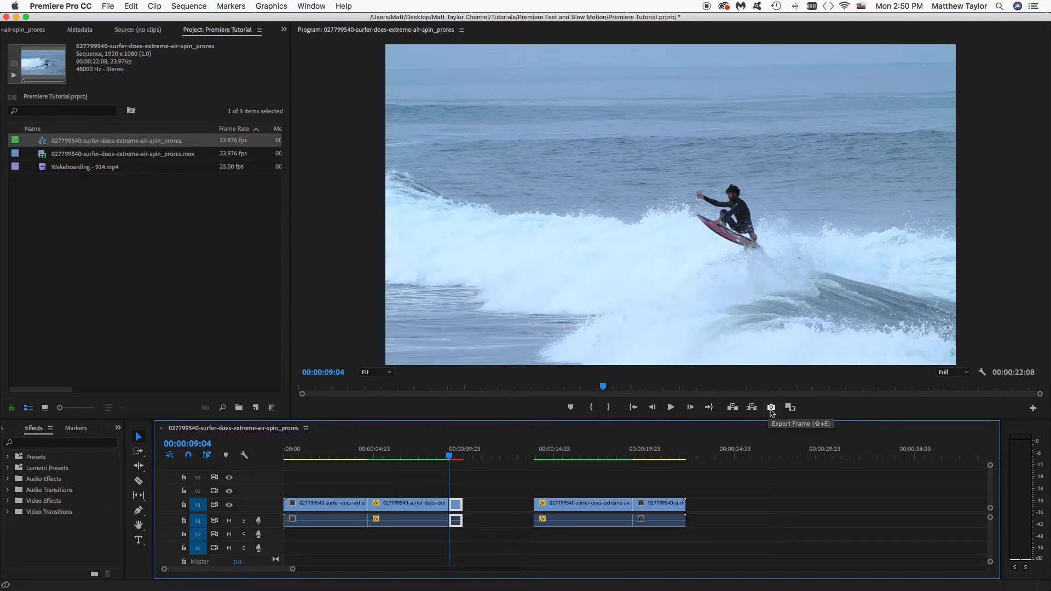
Export the frame at the playhead as a JPEG still via Export Frame.
left_click(772, 408)
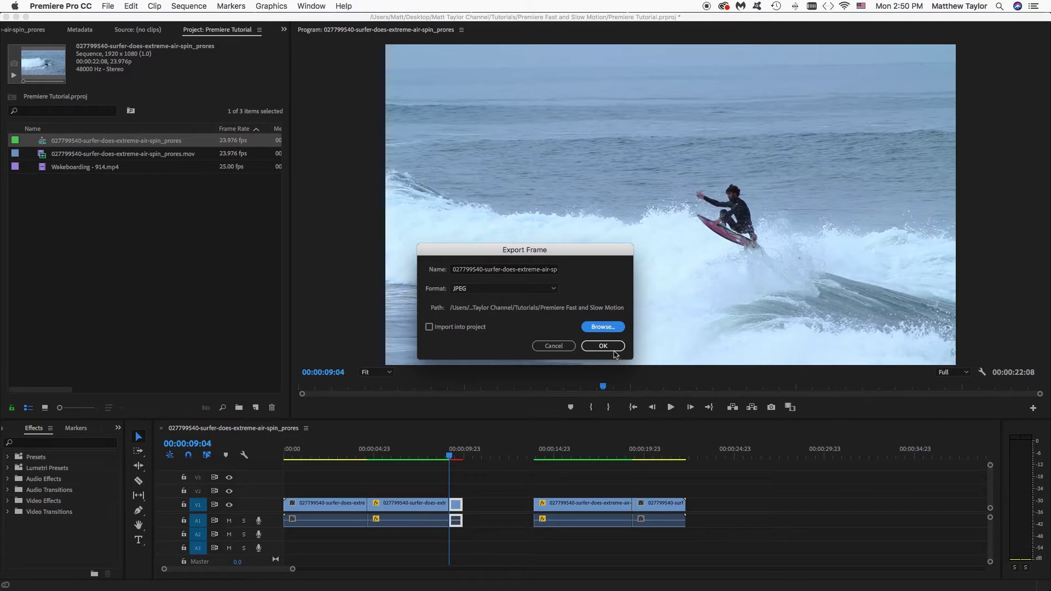
left_click(604, 346)
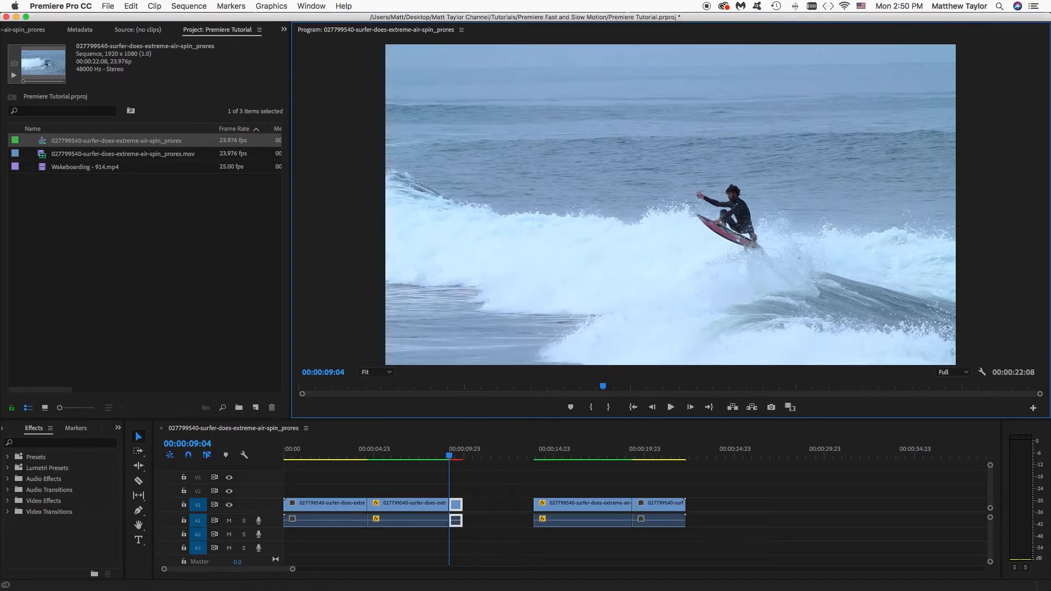
Import the exported JPEG, place it on V2, then remove it again.
left_click_drag(825, 209, 454, 185)
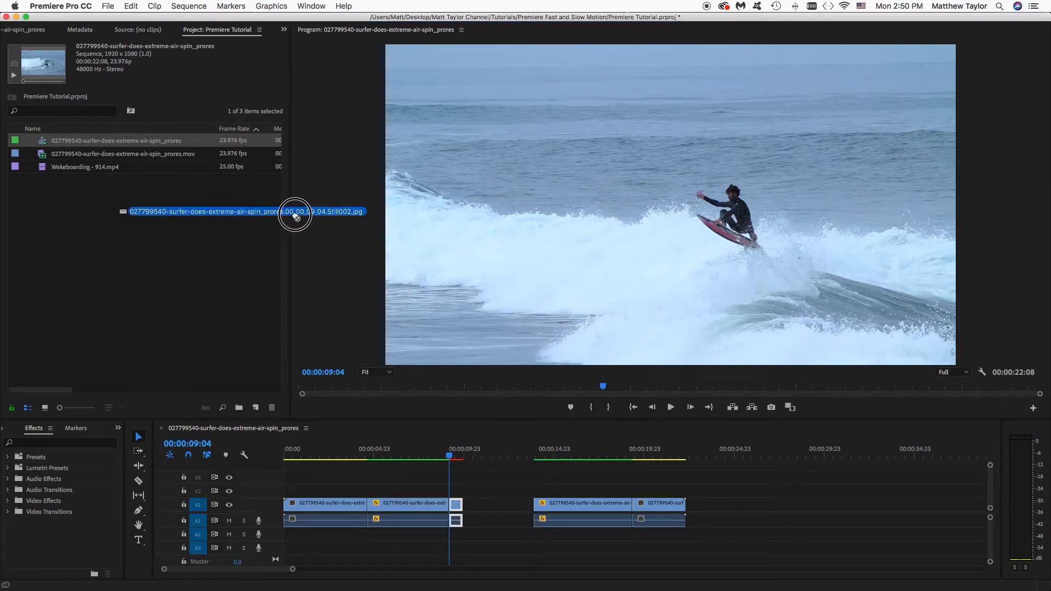
left_click(194, 236)
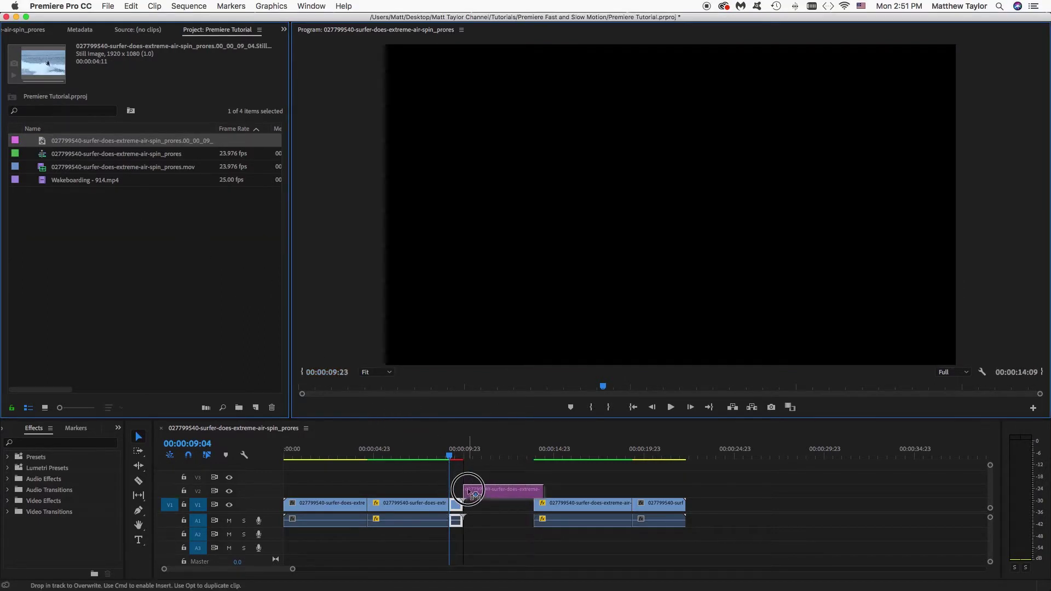
mouse_move(41, 141)
left_mouse_down()
mouse_move(493, 485)
mouse_move(532, 490)
left_mouse_up()
left_click(497, 456)
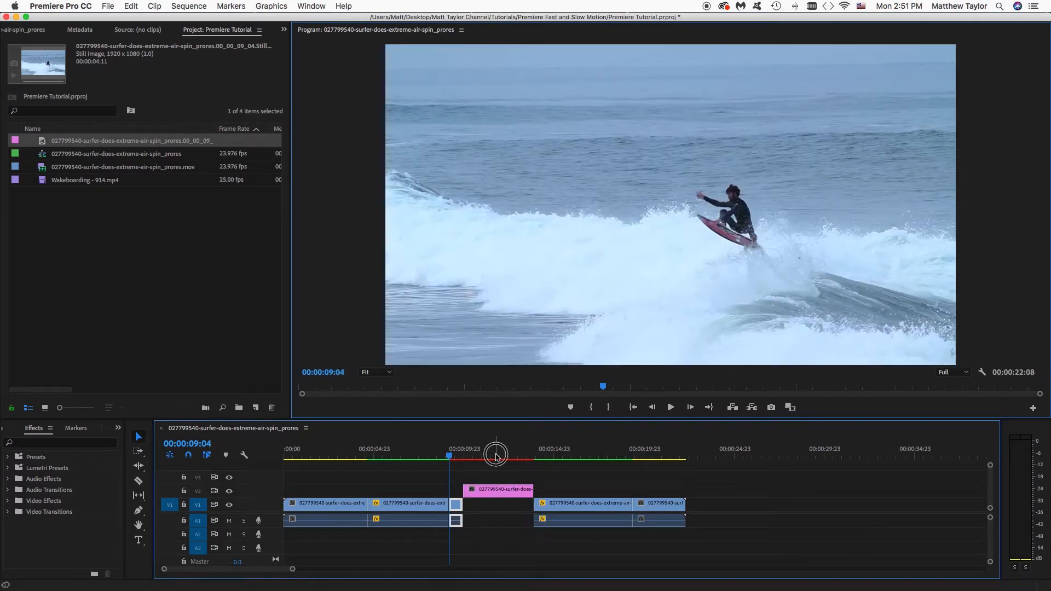
left_click_drag(444, 458, 491, 458)
left_click(501, 492)
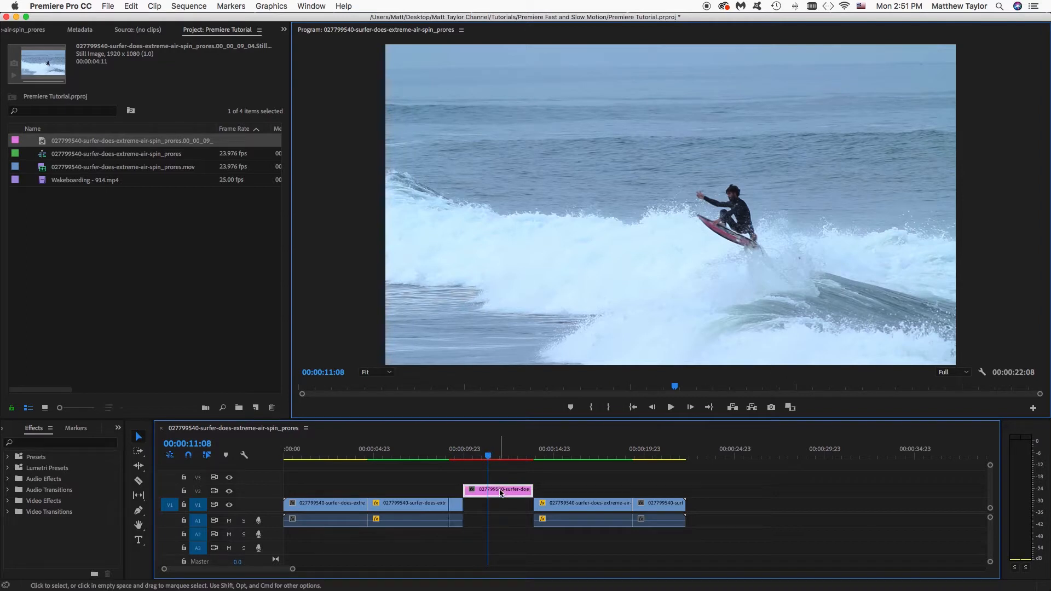
key("Delete")
Lengthen the freeze-frame clip and select the gap before the landing clips.
left_click(446, 453)
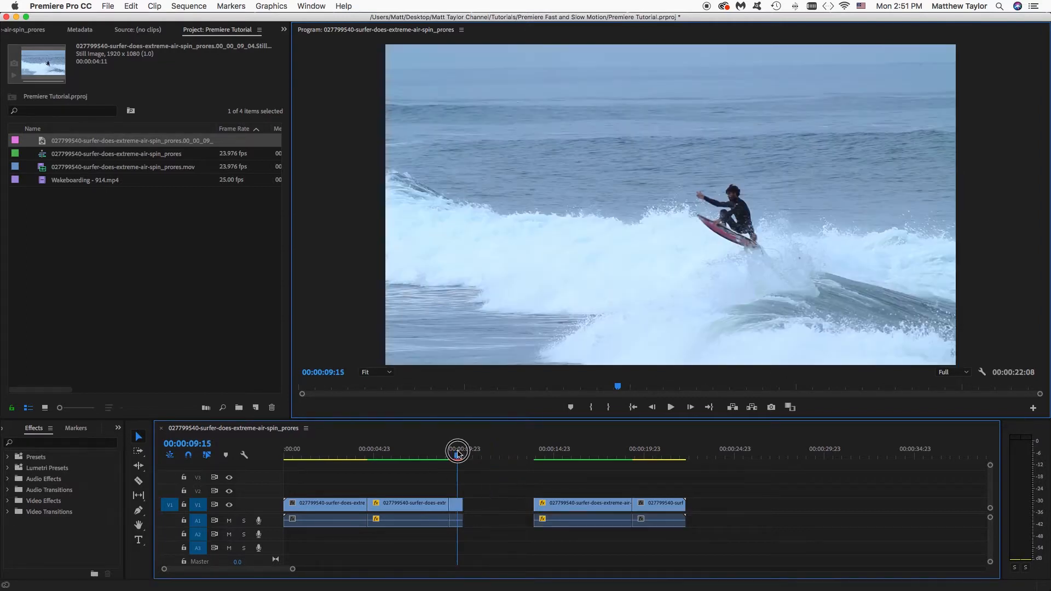
left_click_drag(445, 453, 457, 453)
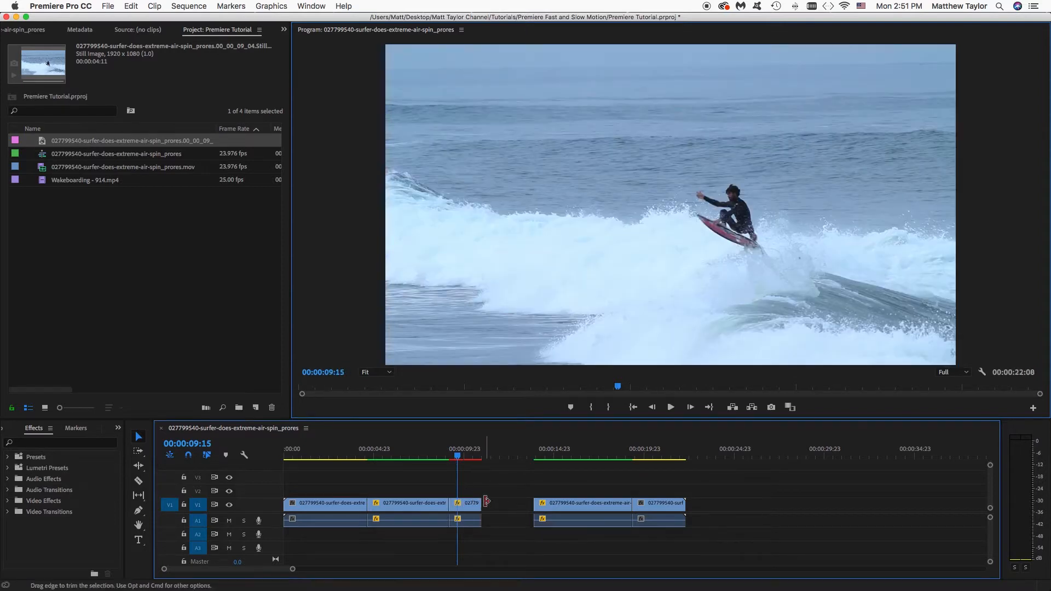
left_click_drag(462, 504, 494, 503)
left_click(518, 510)
Delete the gap so later clips follow, then play the sequence back from before the jump to review.
key("Delete")
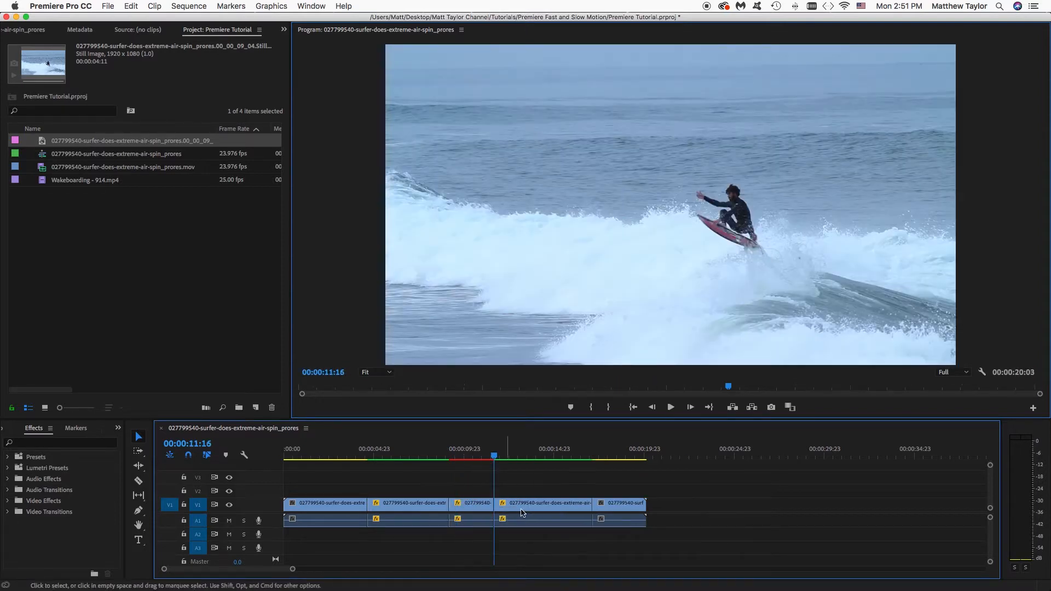
left_click(425, 450)
key("space")
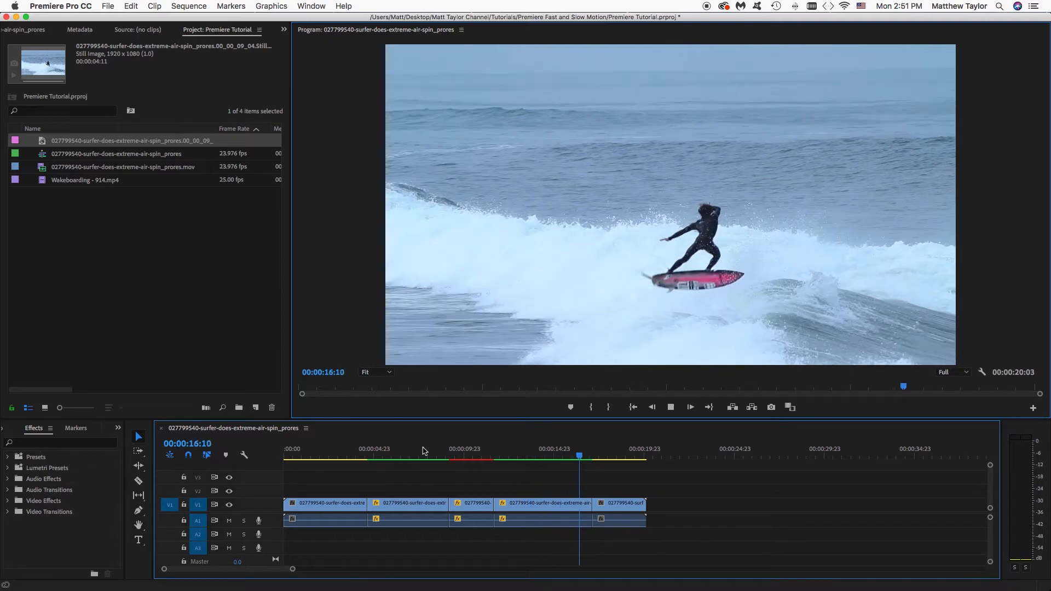
left_click_drag(424, 450, 349, 459)
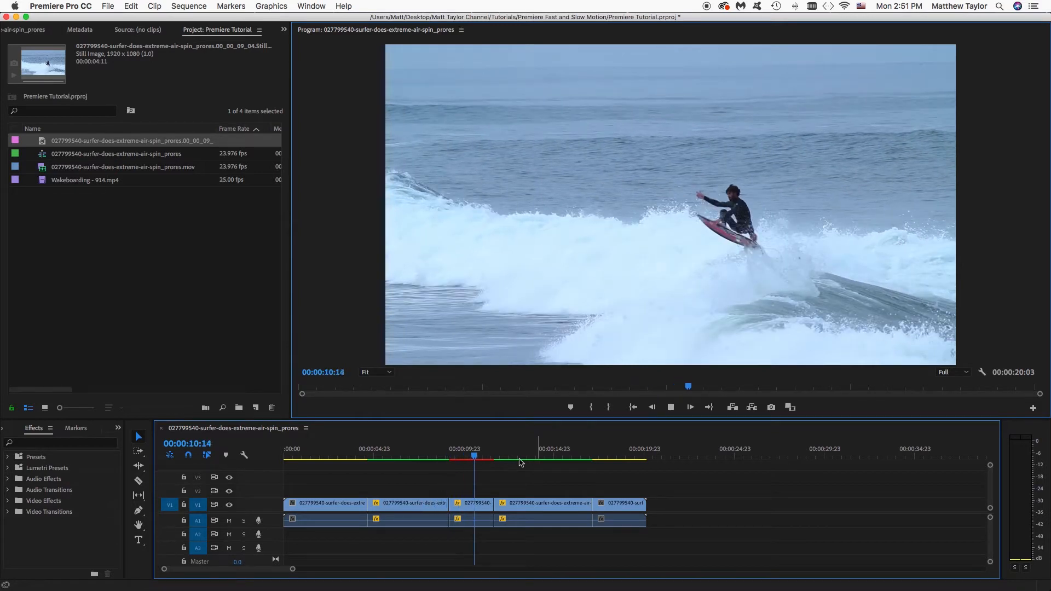
Stop playback with the playhead at 00:00:14:12 inside the airborne clip and bring up its options.
left_click(547, 452)
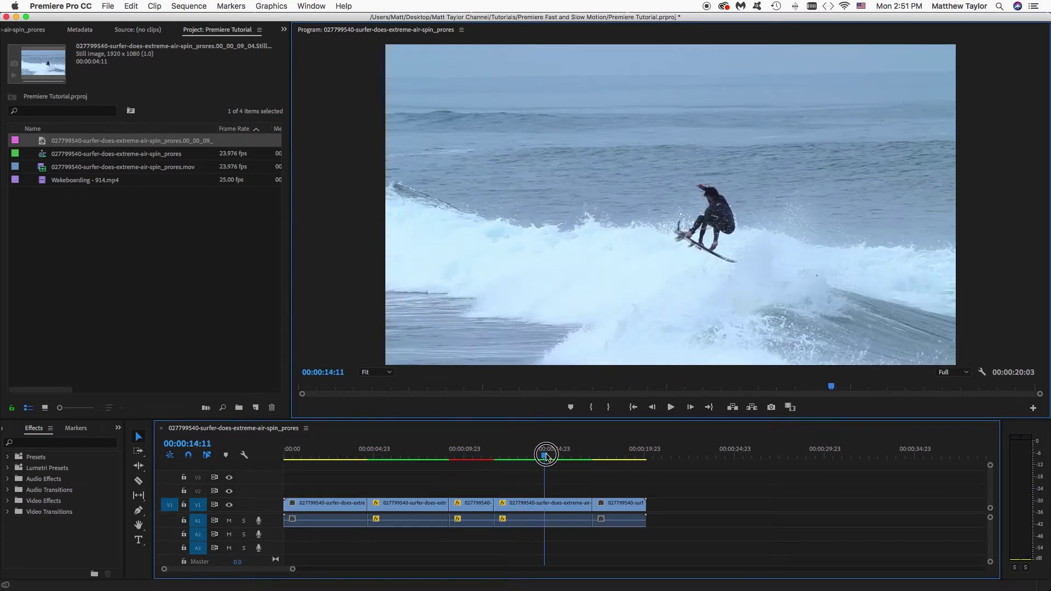
right_click(530, 508)
Set the clip's Speed/Duration to 00:00:00:07 (187.14%) and start moving the last clip left over the gap.
left_click(571, 360)
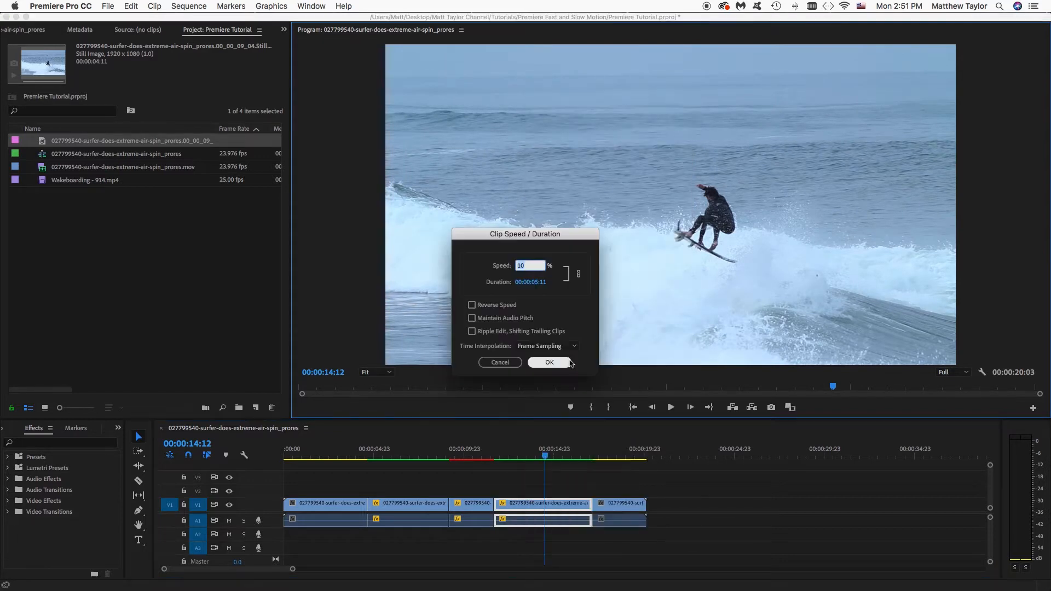
left_click(540, 293)
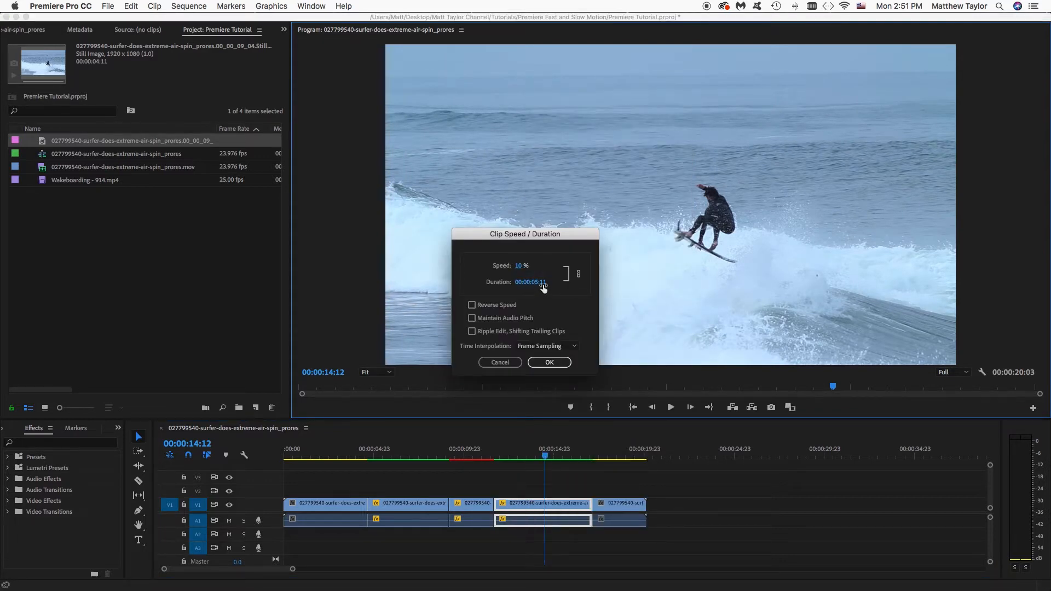
left_click_drag(543, 284, 471, 285)
left_click_drag(470, 282, 467, 281)
left_click(550, 362)
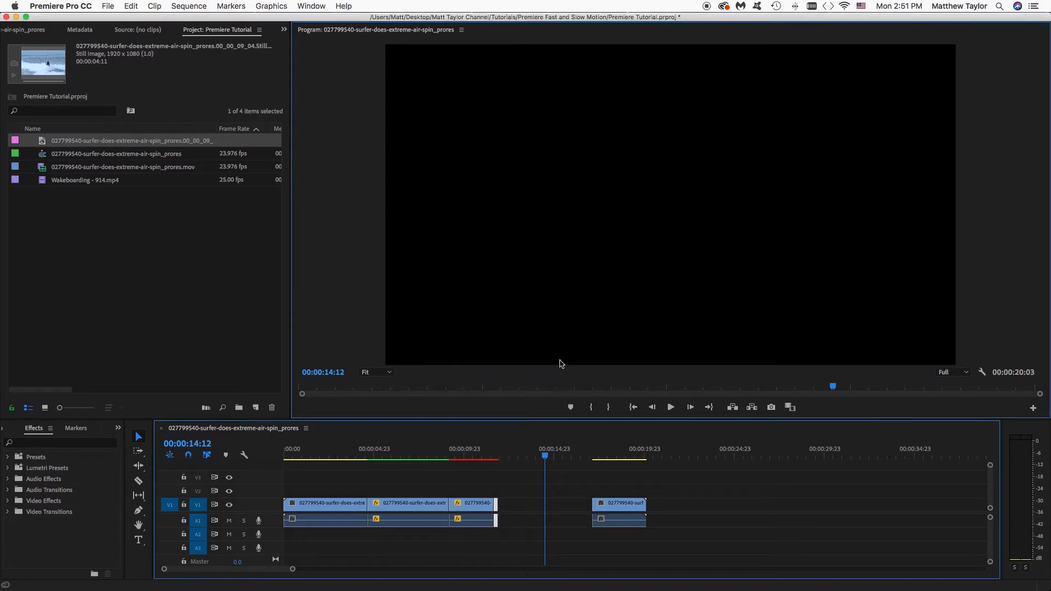
mouse_move(542, 506)
left_mouse_down()
mouse_move(541, 521)
mouse_move(498, 506)
left_mouse_up()
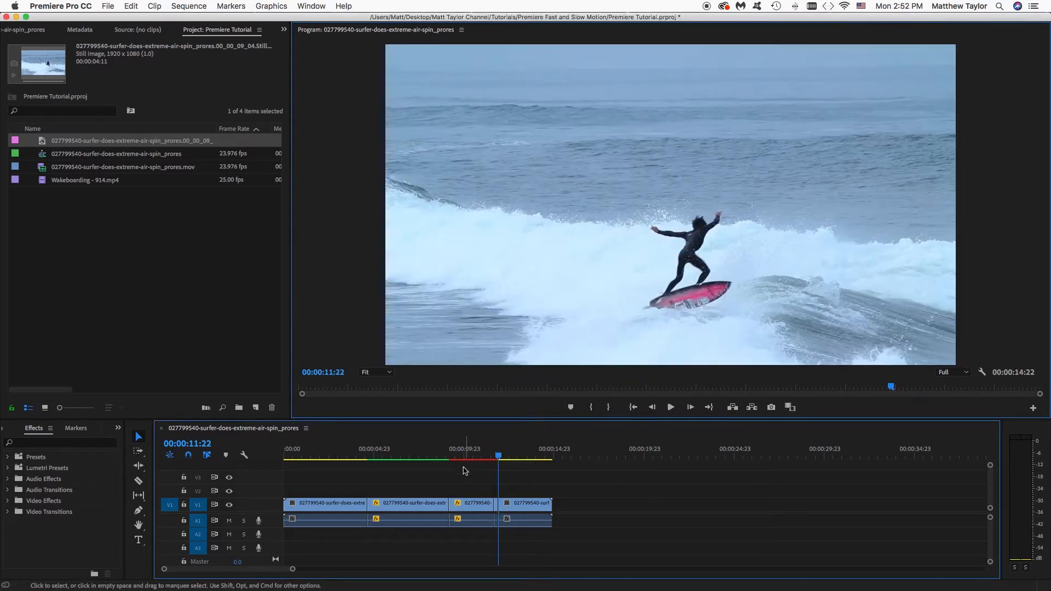
Rewind to near the start, play the shortened sequence through, and stop at 00:00:01:07 ready to cut.
left_click(454, 458)
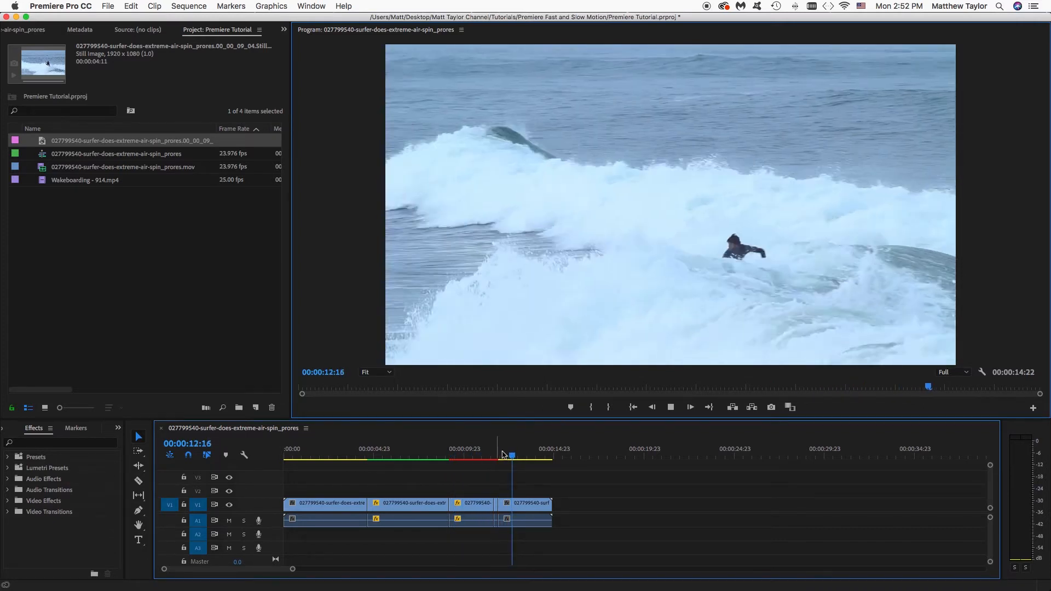
left_click(465, 457)
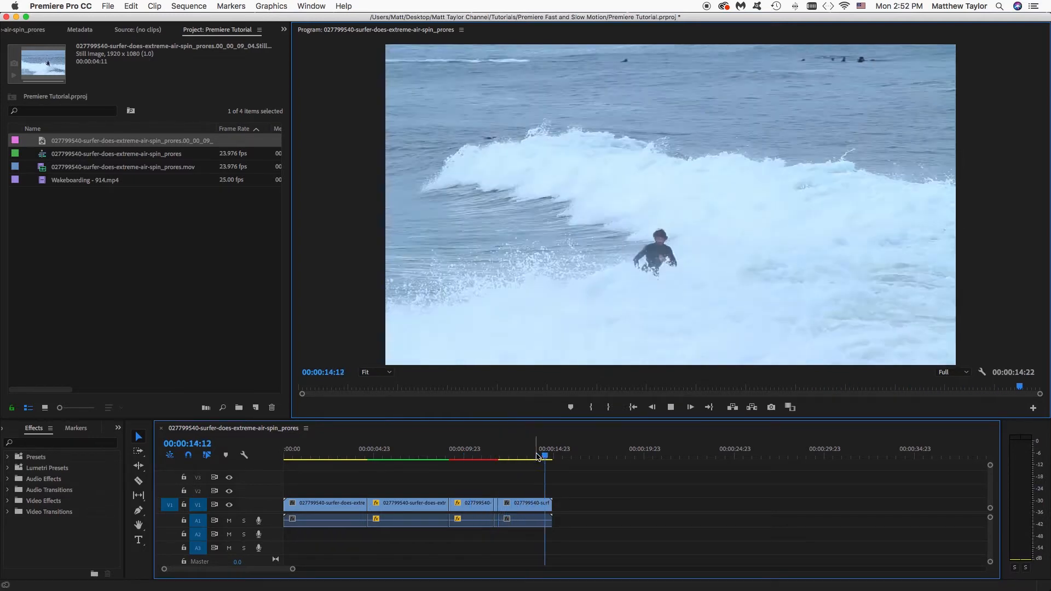
left_click_drag(526, 449, 327, 448)
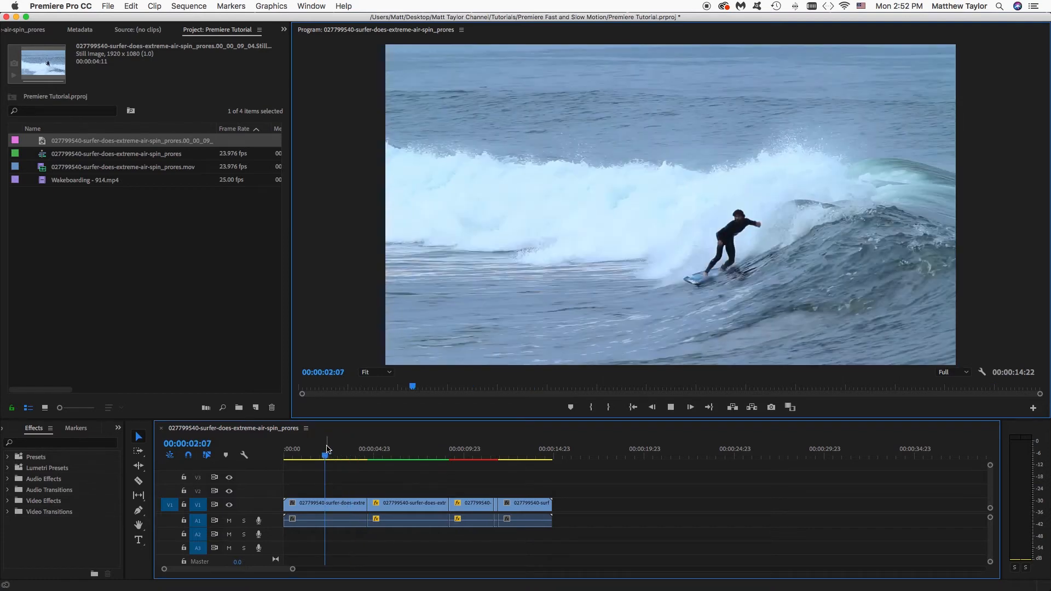
key("space")
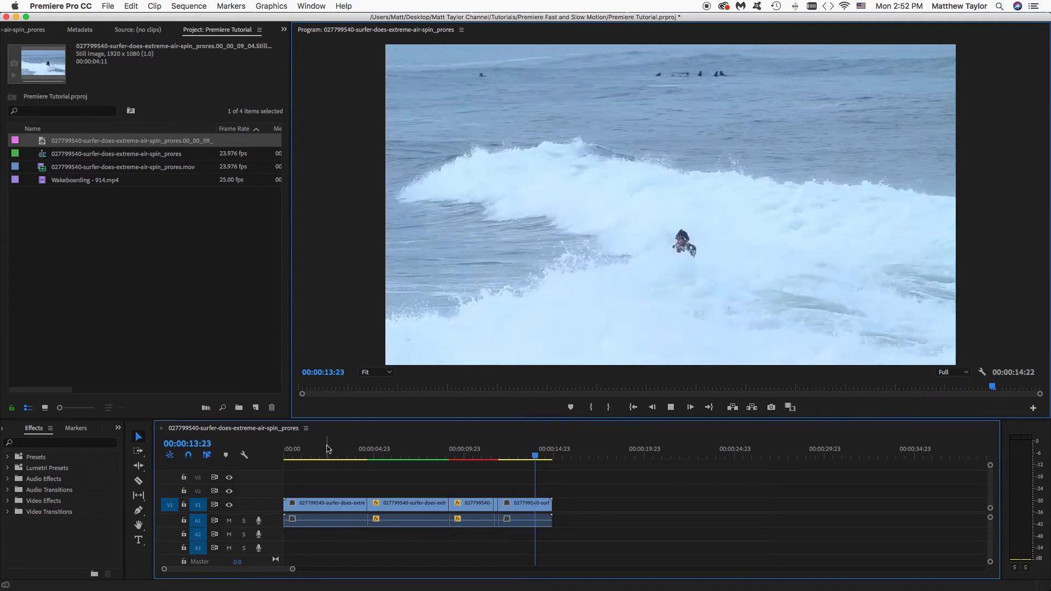
left_click_drag(292, 454, 302, 460)
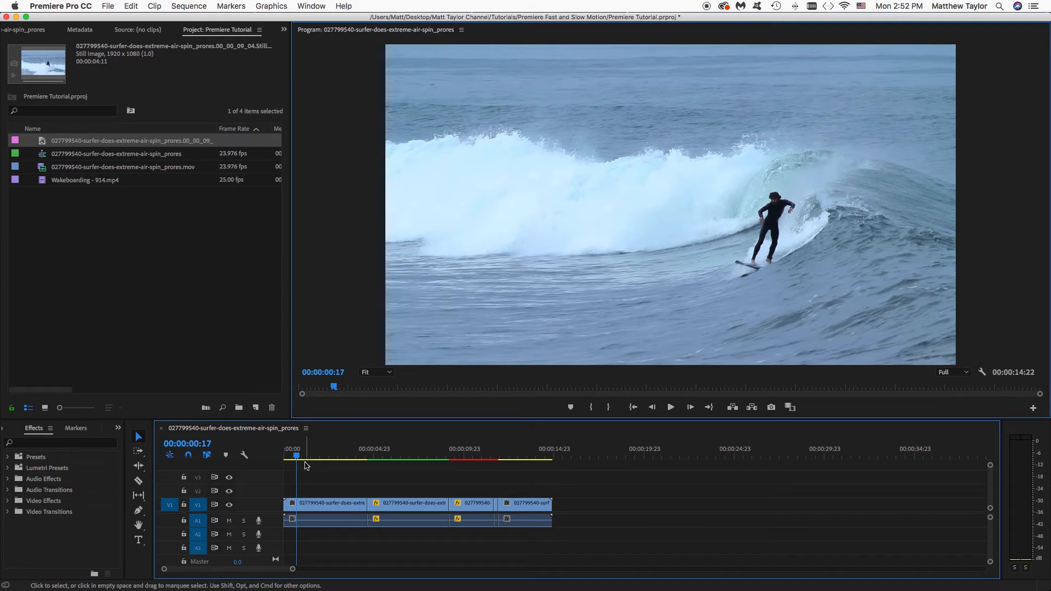
key("space")
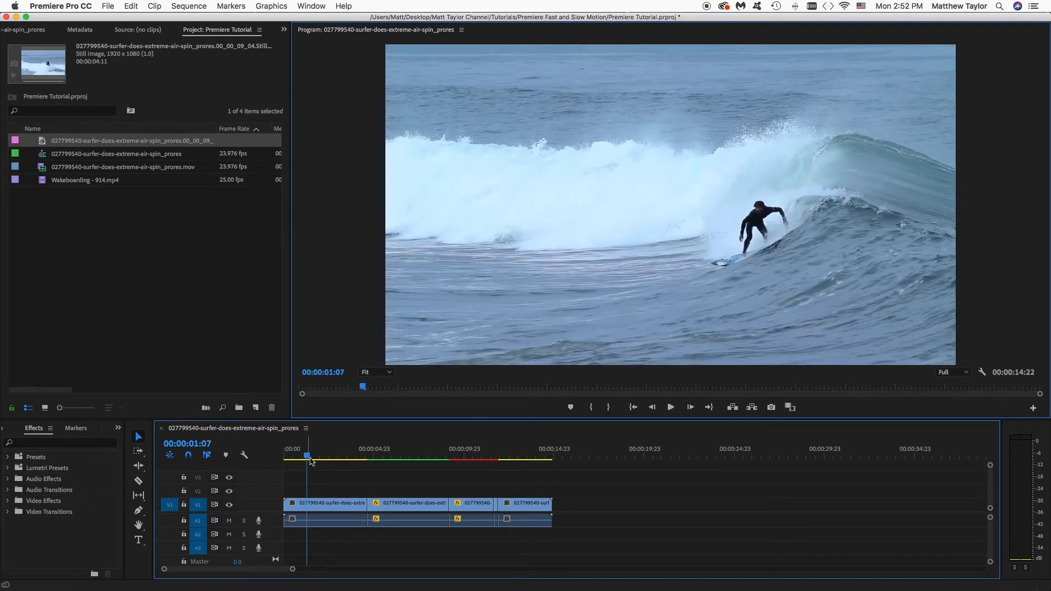
key("c")
Play from the new cut to 00:00:03:18, stop, and bring up options for the clip after the cut.
key("space")
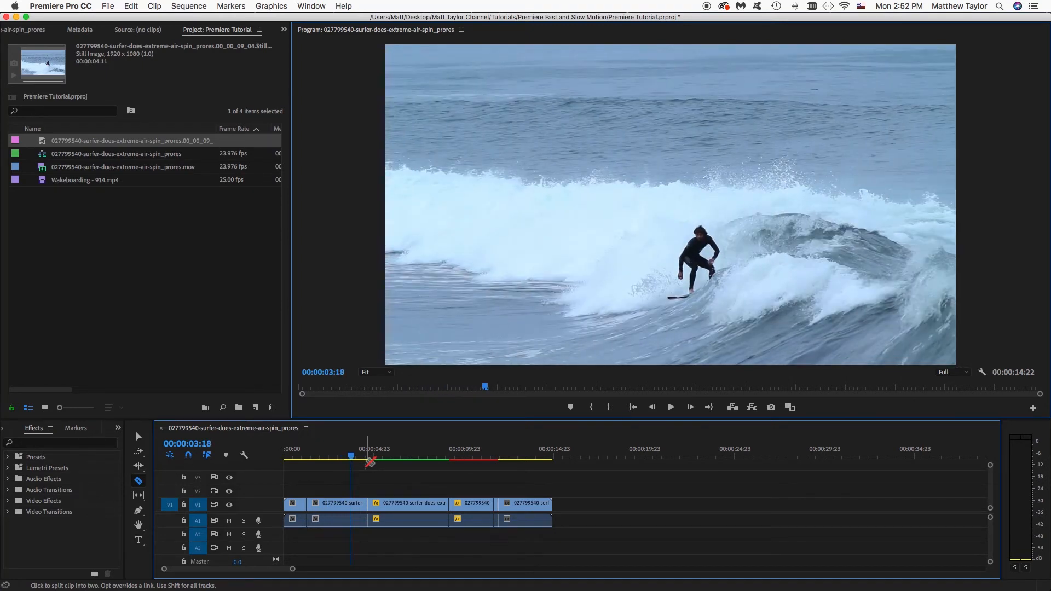
key("space")
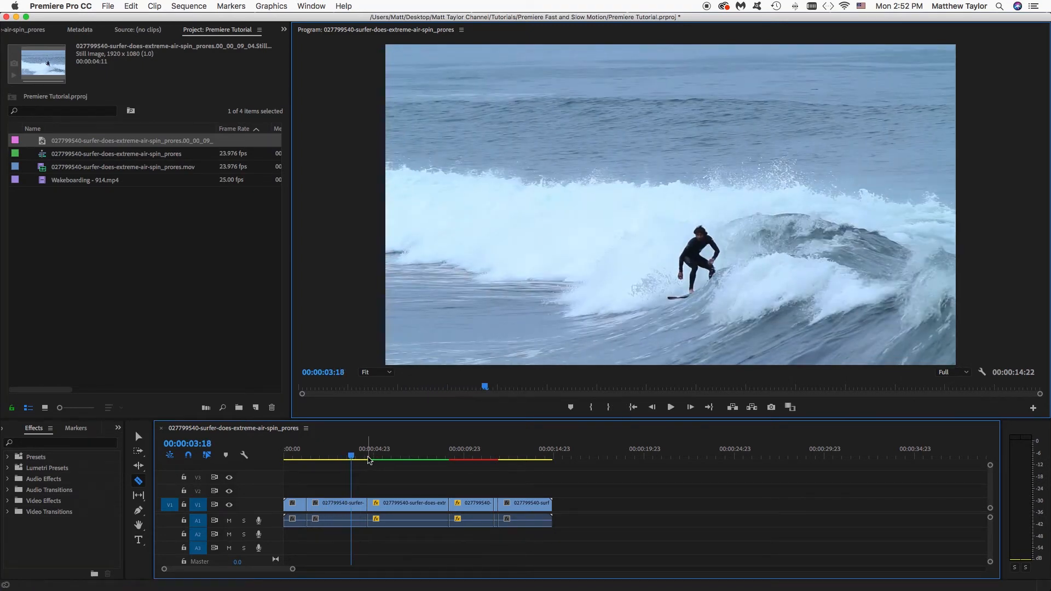
key("v")
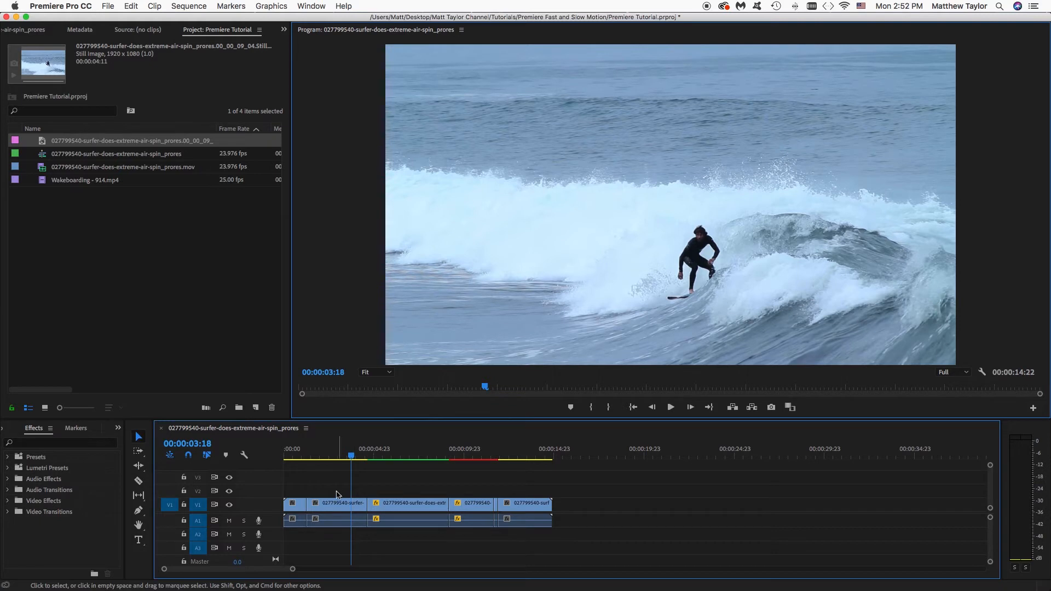
right_click(335, 510)
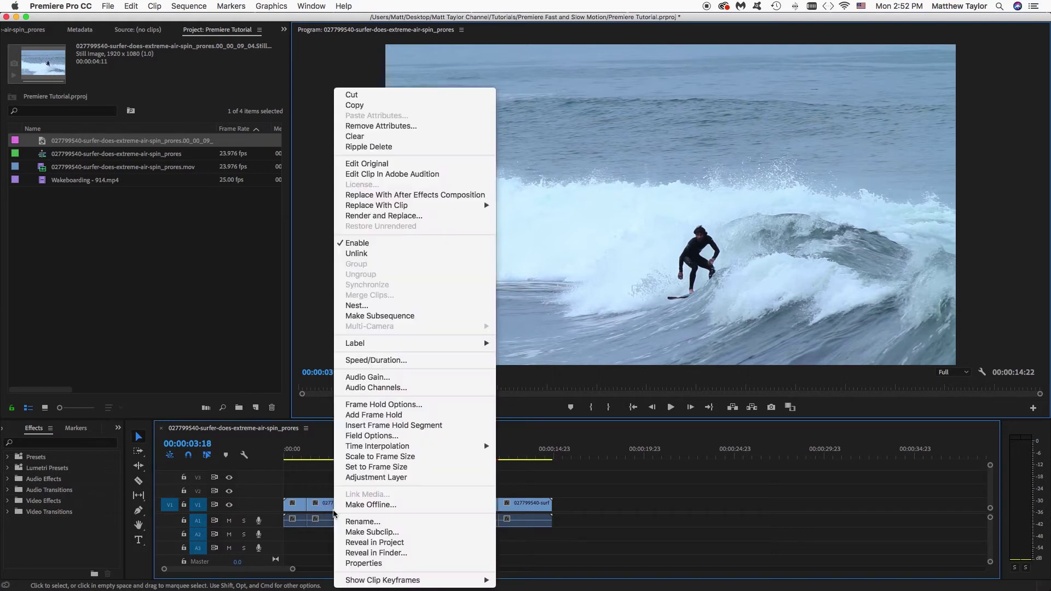
Set the clip's Speed/Duration to 00:00:01:00 (337.5%) and ripple-delete the gap left behind.
left_click(408, 362)
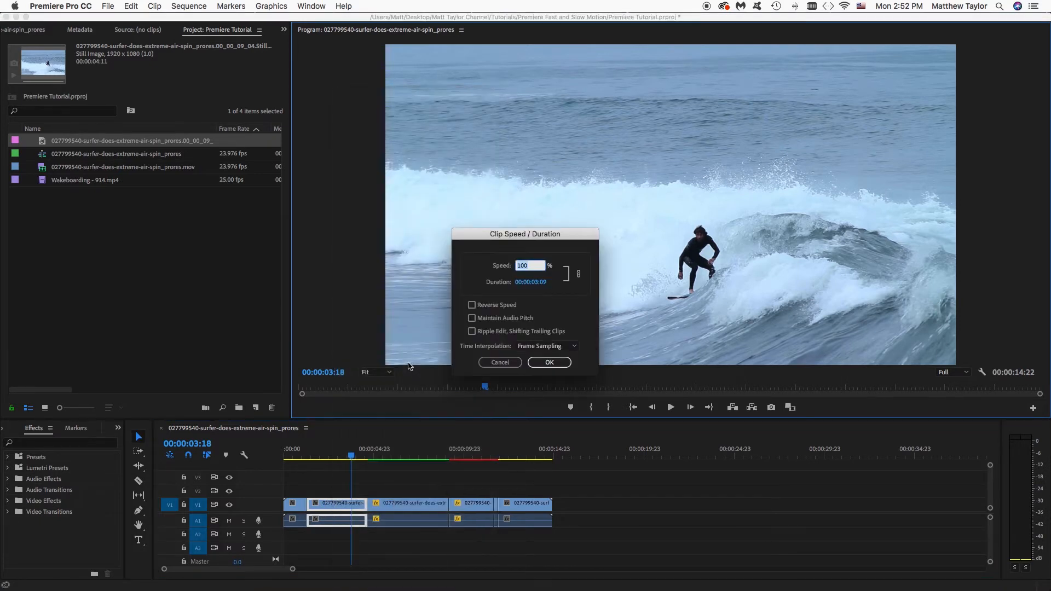
left_click_drag(543, 285, 553, 288)
left_click_drag(553, 288, 517, 293)
left_click(550, 362)
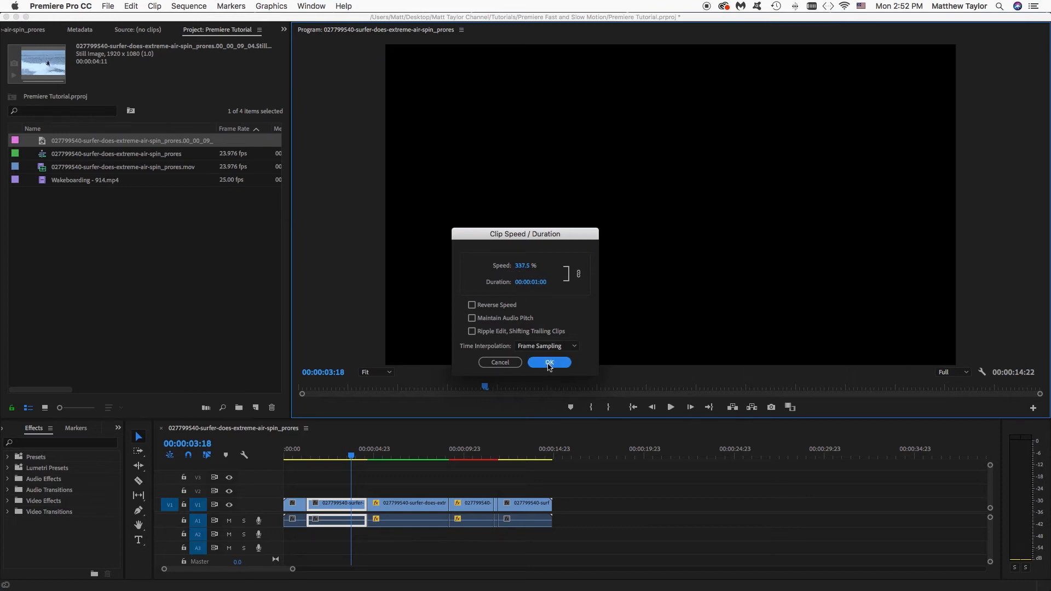
left_click(374, 517)
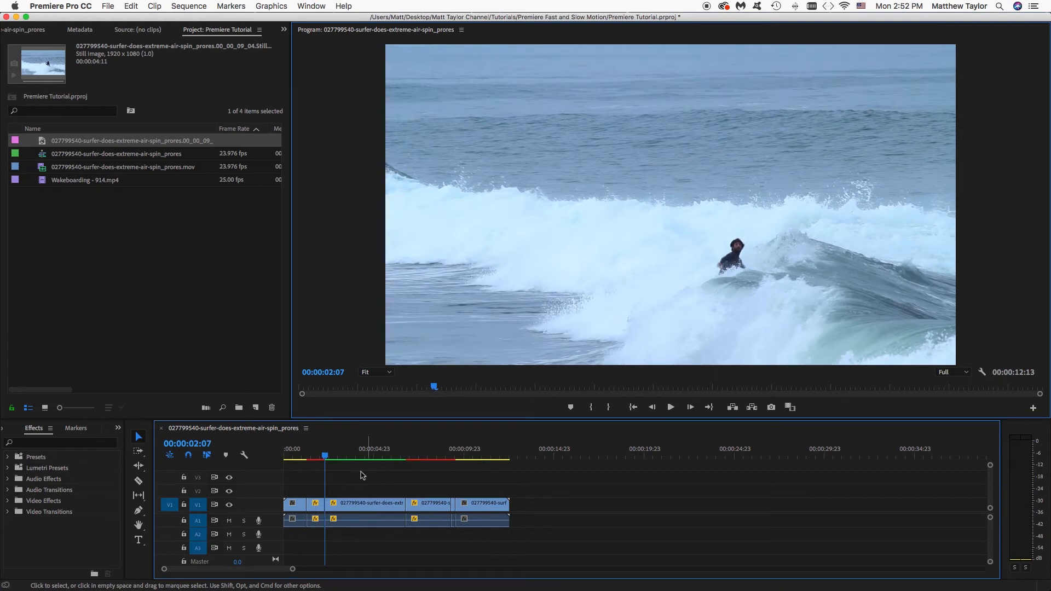
left_click(293, 451)
key("space")
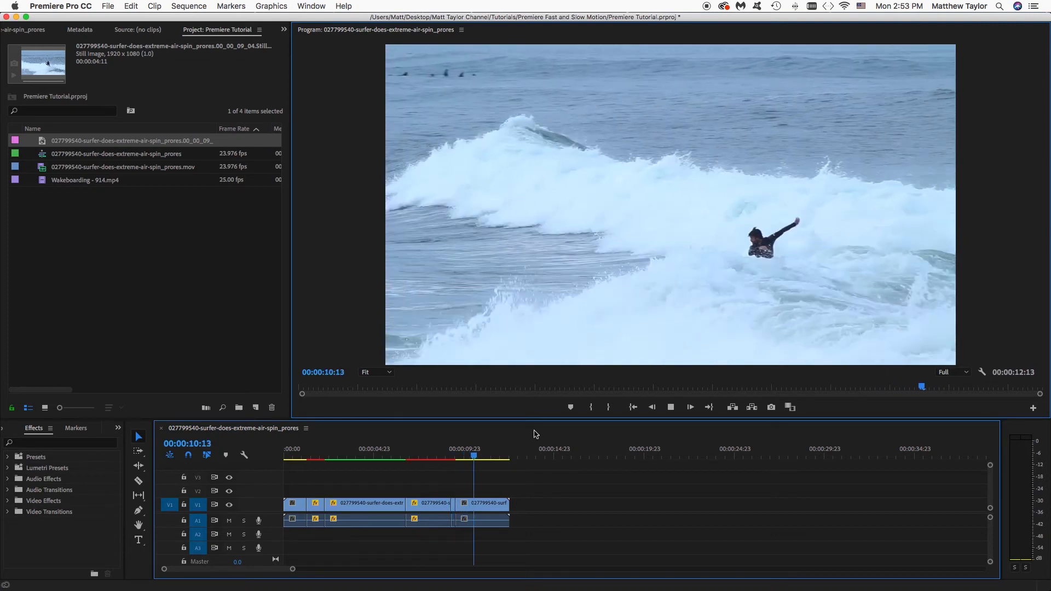
key("space")
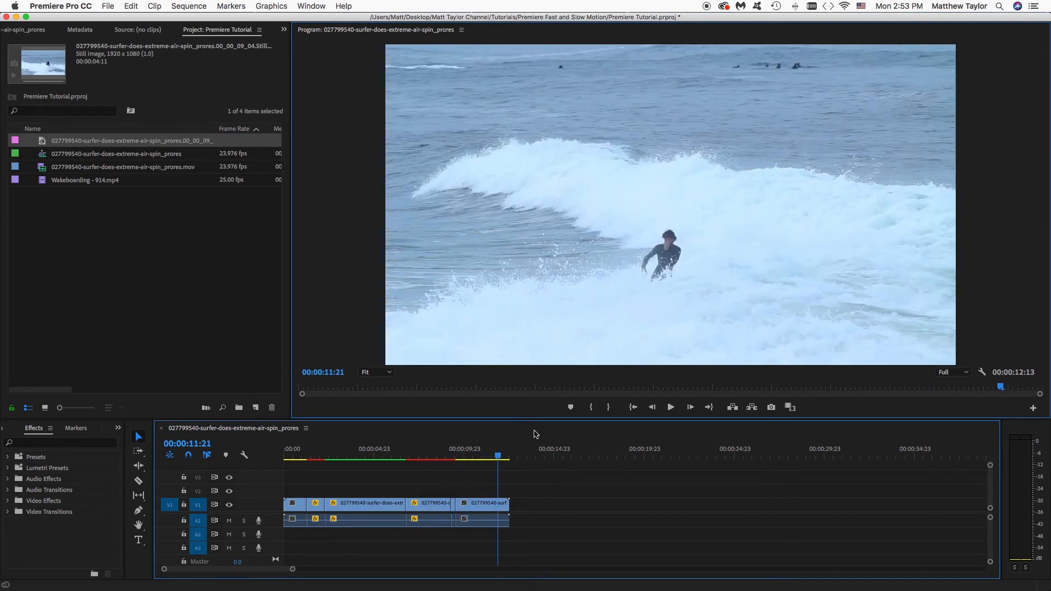